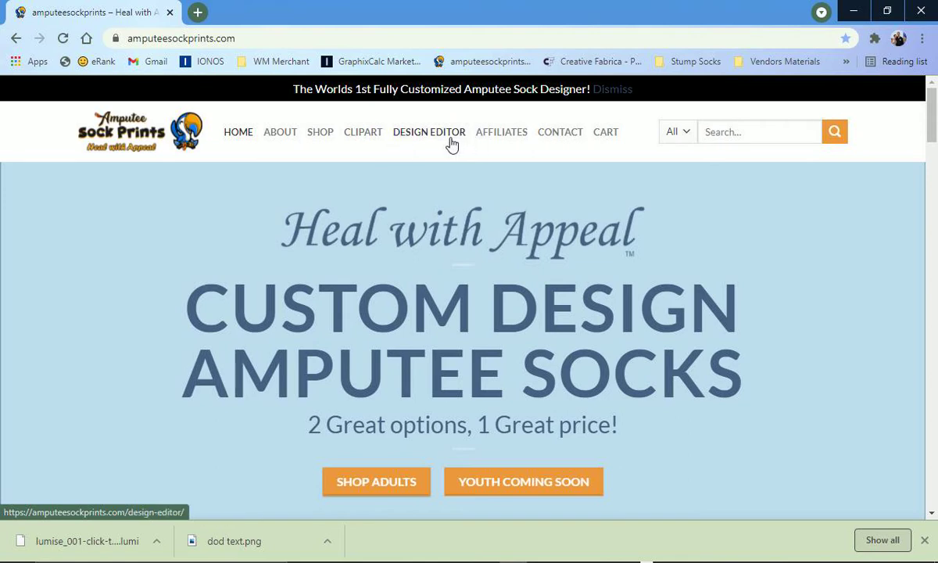
Open the clipart library and browse the designs in the Sports category
left_click(369, 136)
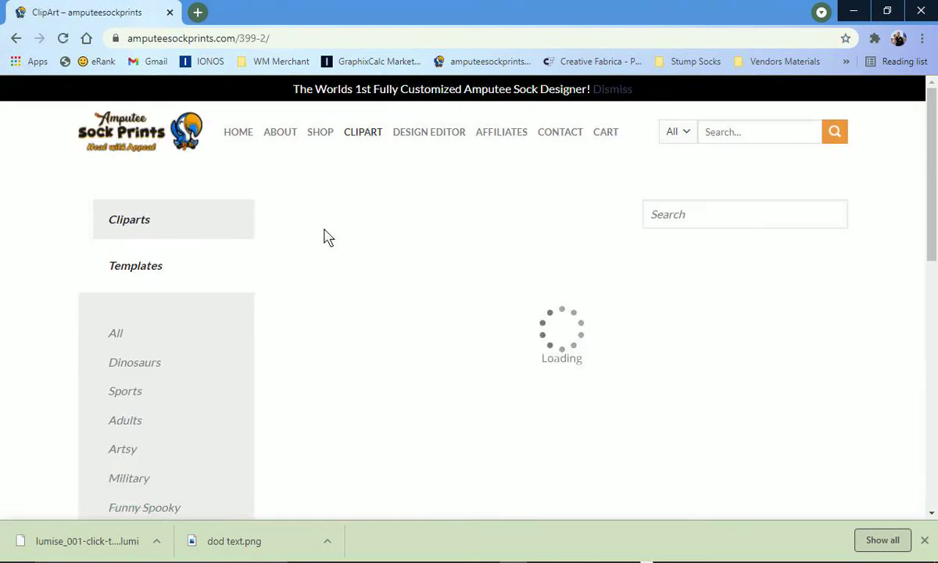
scroll(218, 303, "down", 2)
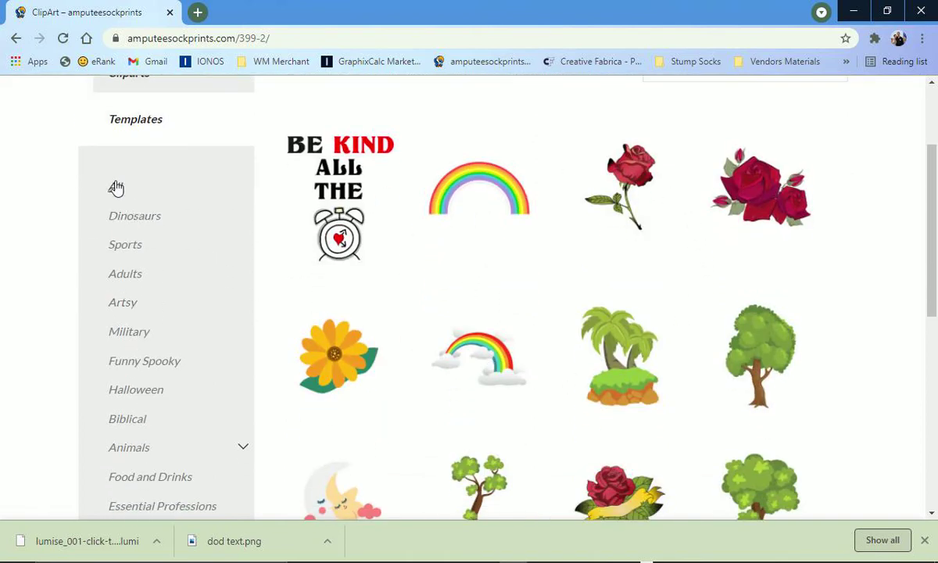
left_click(136, 247)
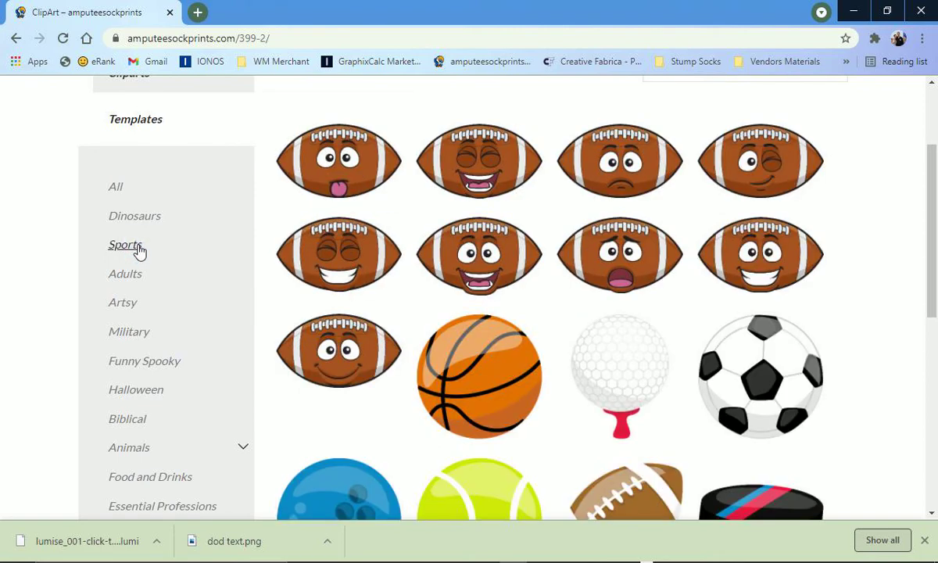
scroll(196, 248, "down", 3)
scroll(204, 252, "up", 2)
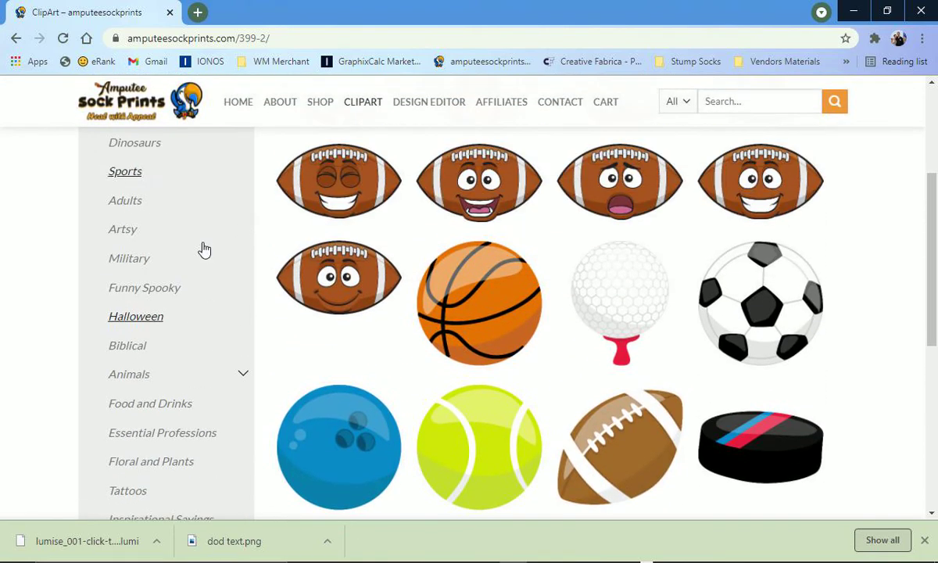
Browse the designs in the Military and Biblical clipart categories
left_click(128, 258)
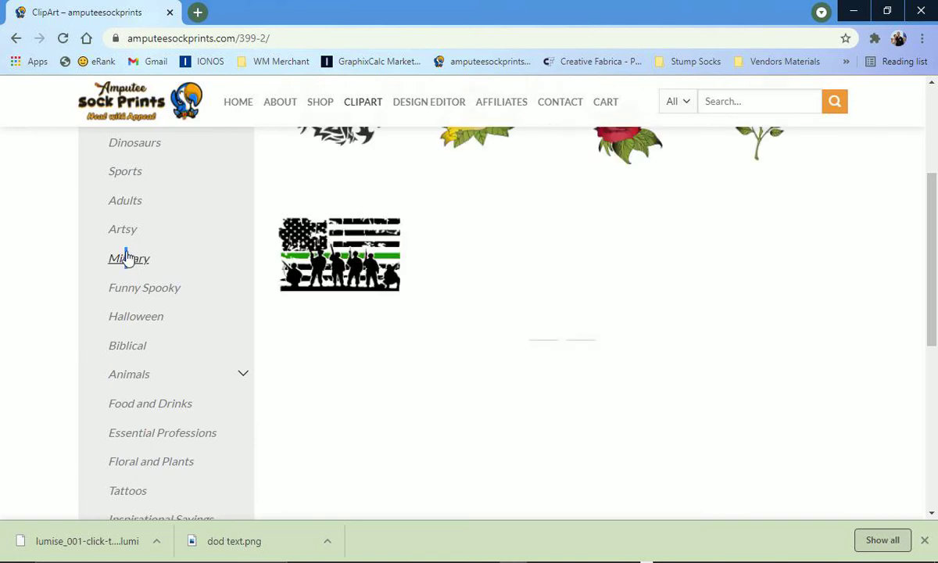
scroll(429, 264, "up", 2)
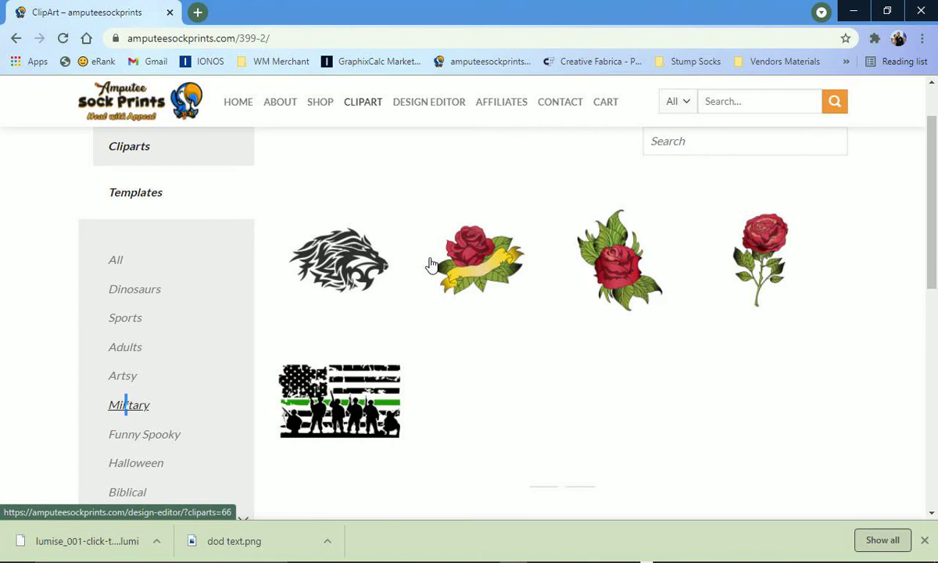
scroll(429, 265, "down", 1)
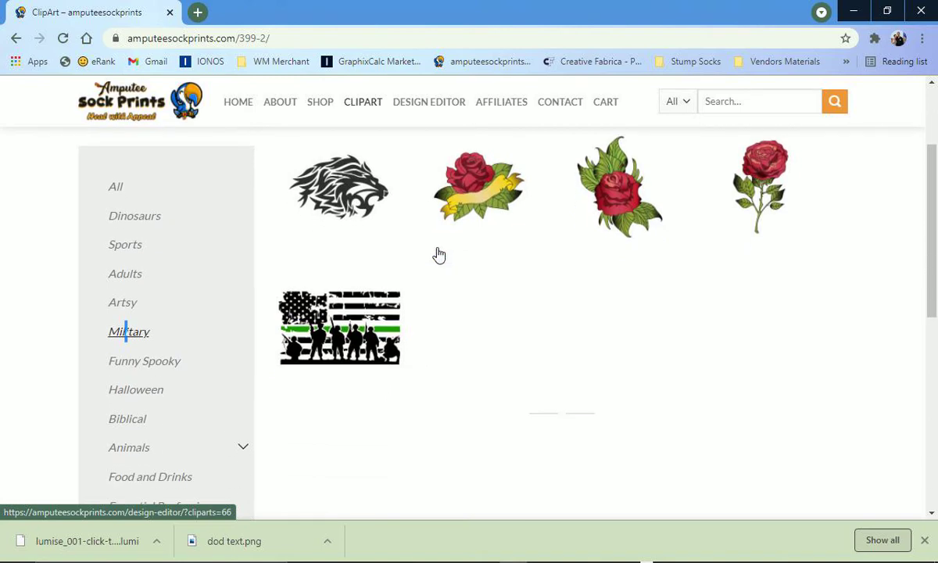
left_click(125, 423)
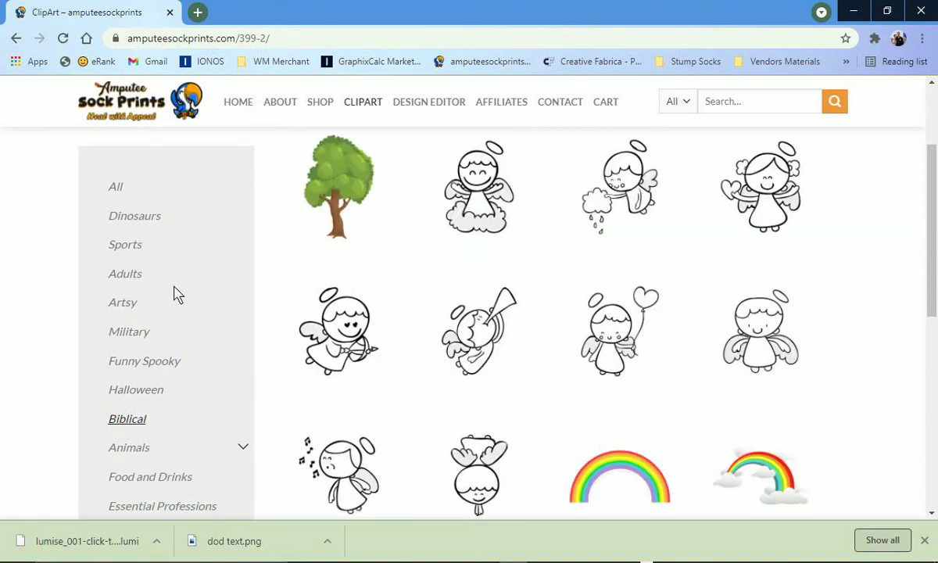
scroll(176, 293, "down", 6)
scroll(176, 293, "up", 1)
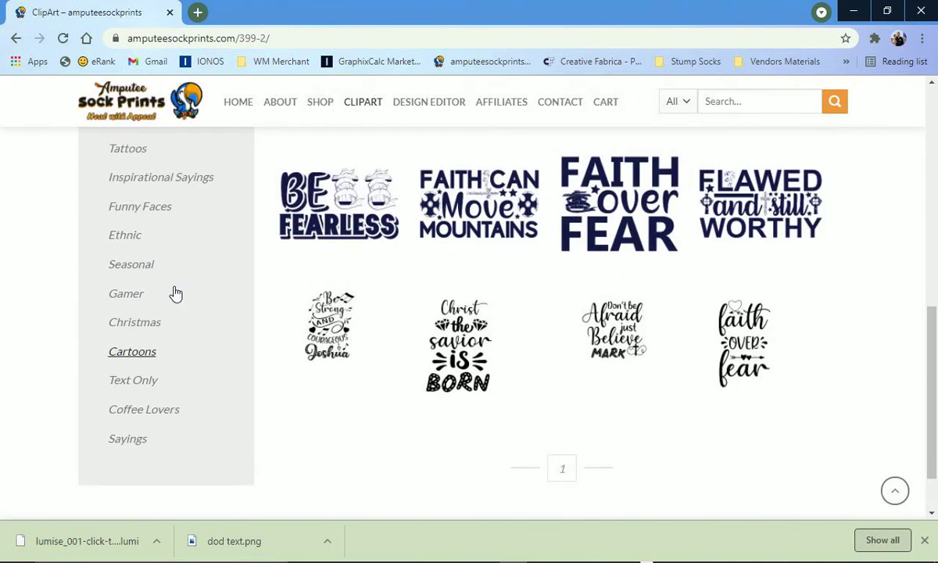
scroll(175, 294, "up", 4)
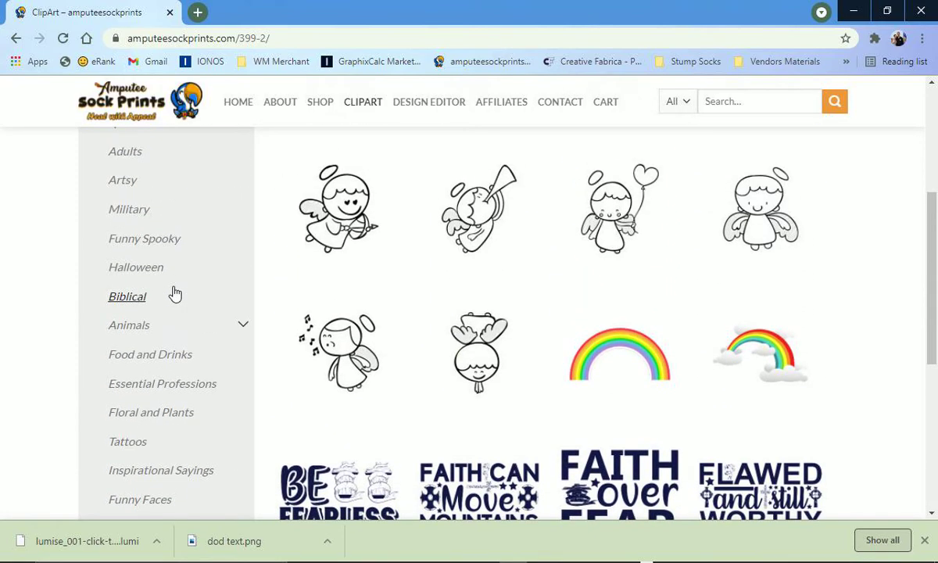
scroll(176, 293, "down", 2)
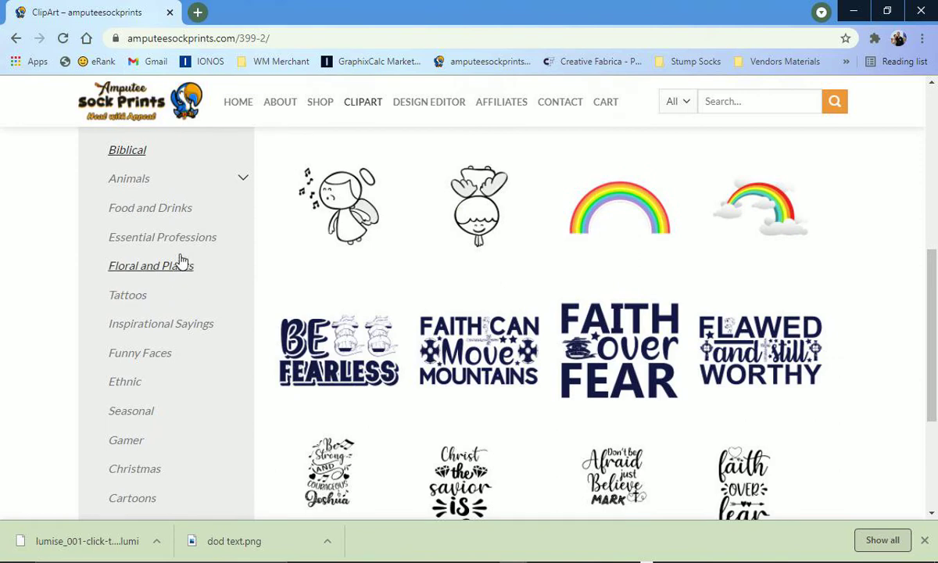
Expand the Animals clipart category to show its subcategories and display the animal designs
left_click(244, 181)
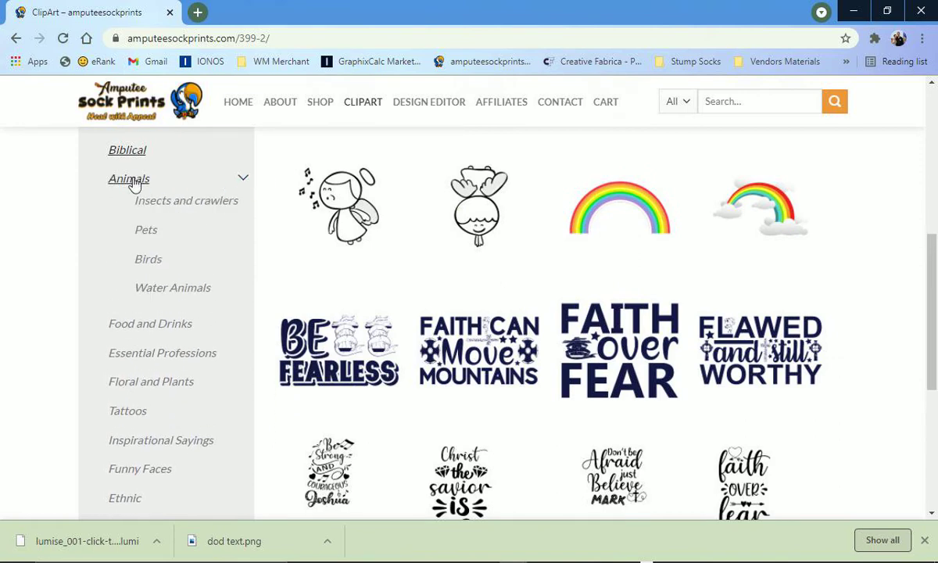
scroll(203, 322, "down", 4)
scroll(205, 317, "up", 5)
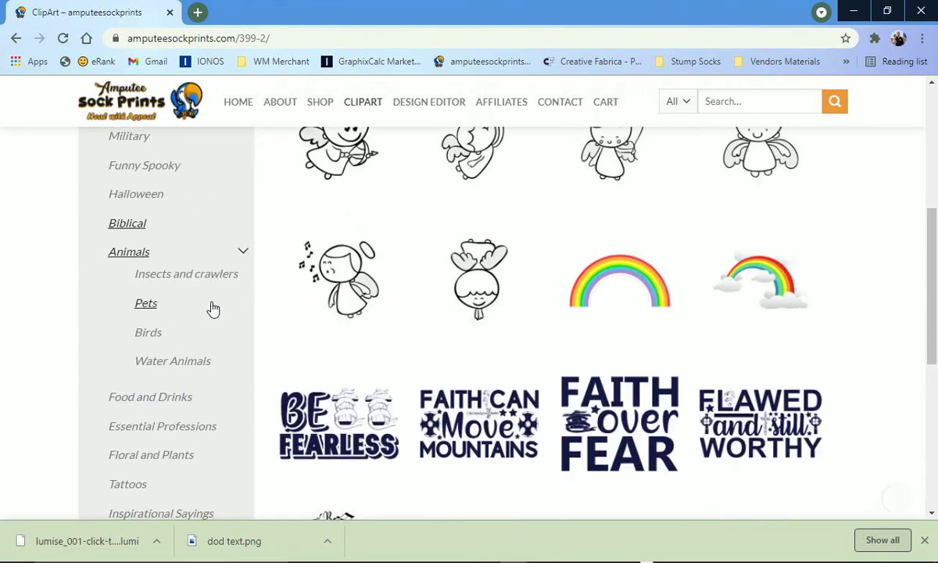
left_click(129, 256)
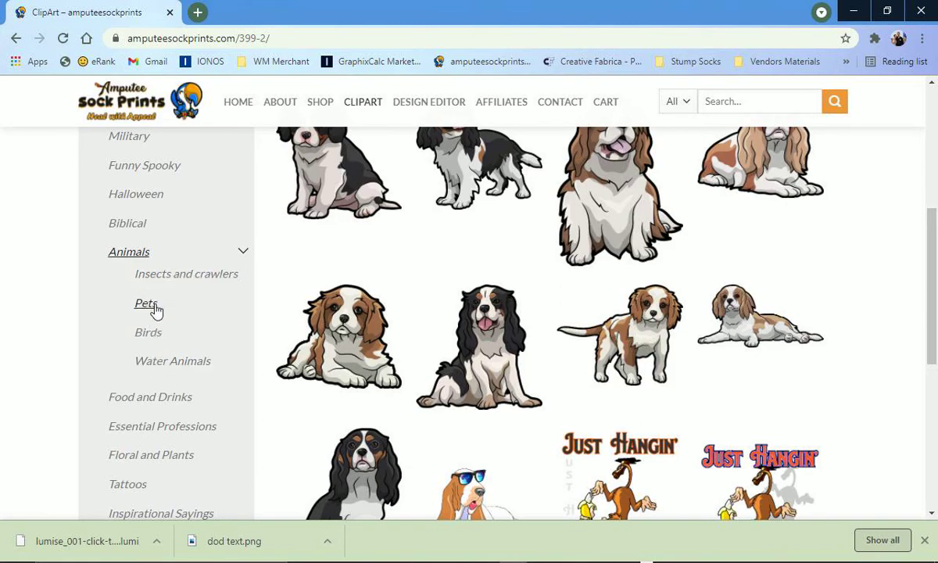
Narrow the animal clipart to Pets and look through the dog and cat designs
left_click(153, 307)
scroll(575, 286, "down", 3)
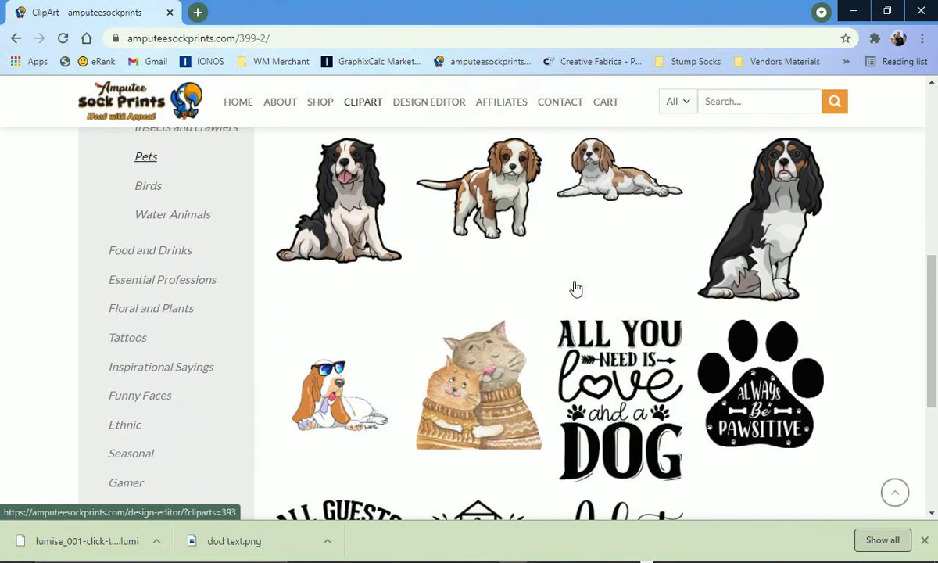
scroll(362, 242, "up", 5)
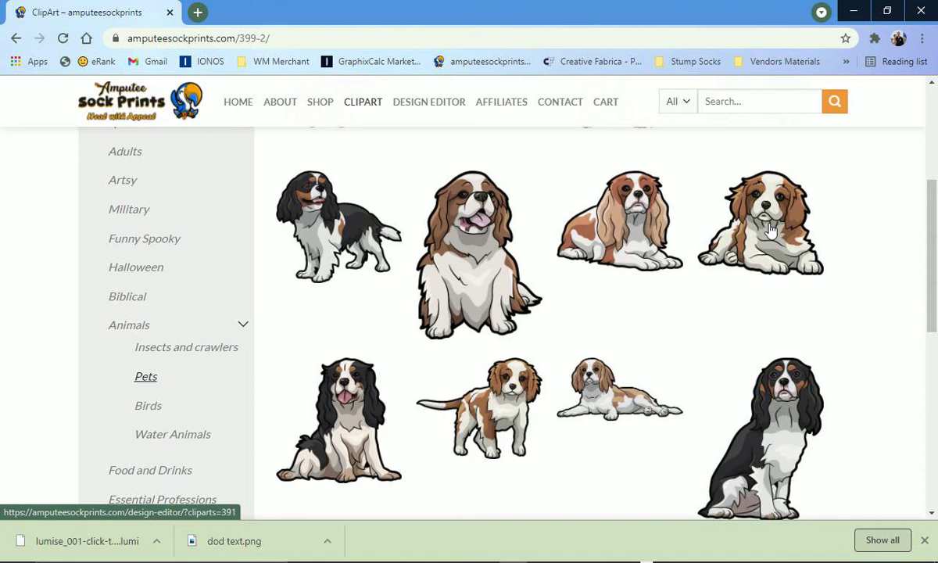
scroll(770, 229, "down", 3)
scroll(762, 233, "up", 2)
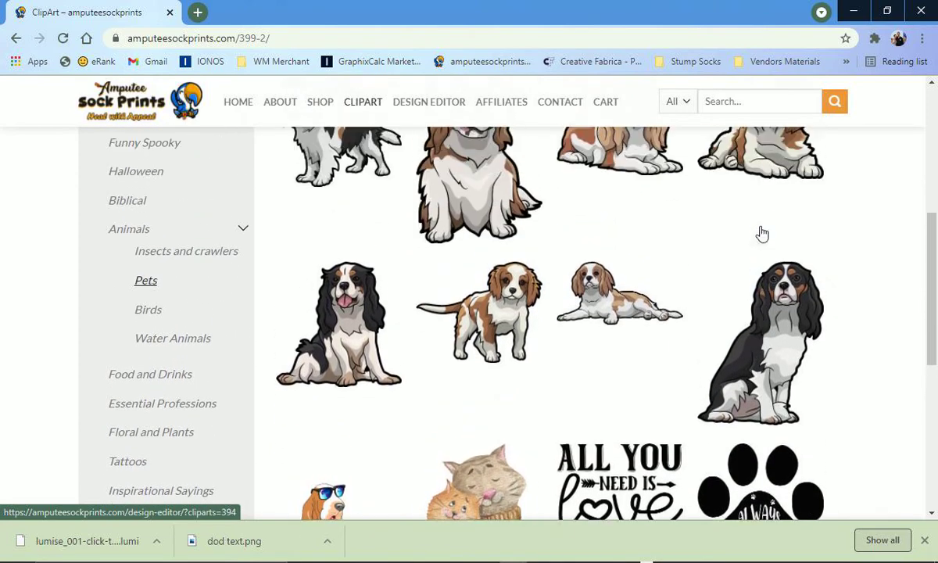
scroll(762, 233, "up", 1)
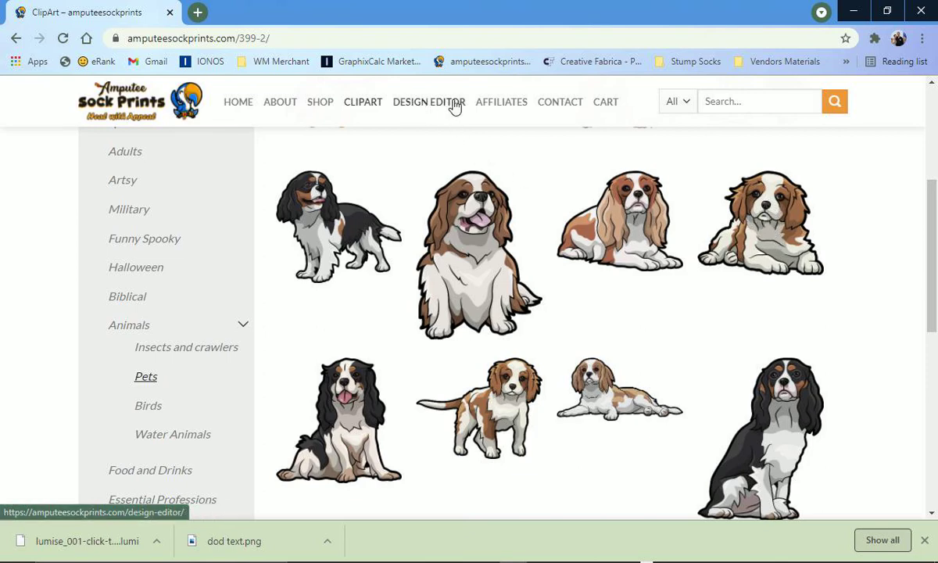
Place the lying brown-and-white puppy clipart on the 001 Click To Design Your Sock product and dismiss the tour offer
left_click(772, 223)
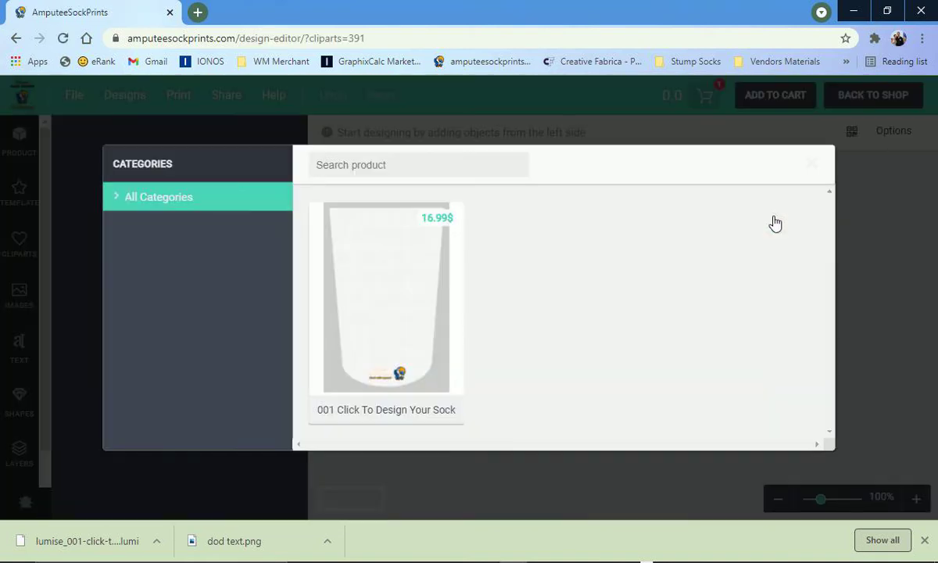
left_click(390, 306)
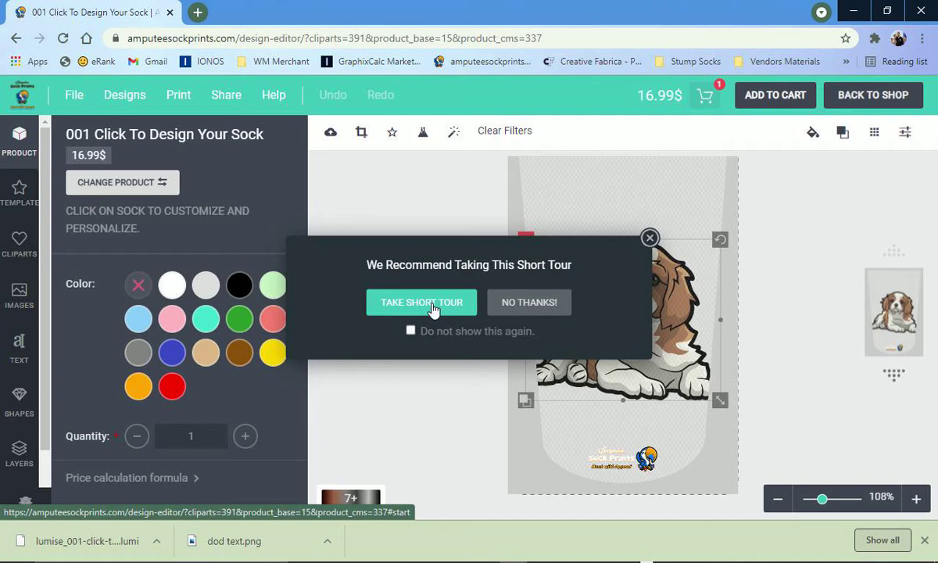
left_click(650, 238)
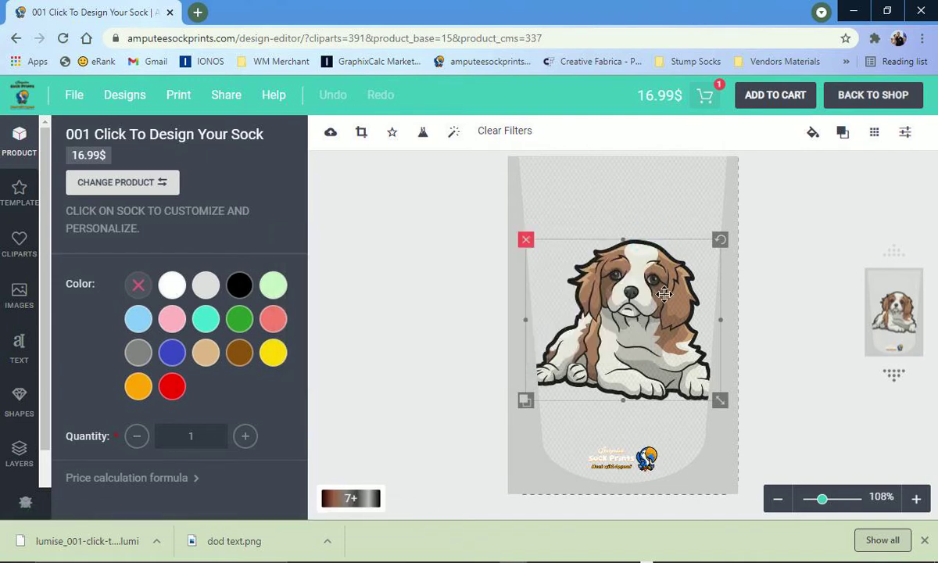
Shrink the puppy clipart and position it centred on the upper part of the sock
left_click_drag(663, 294, 638, 282)
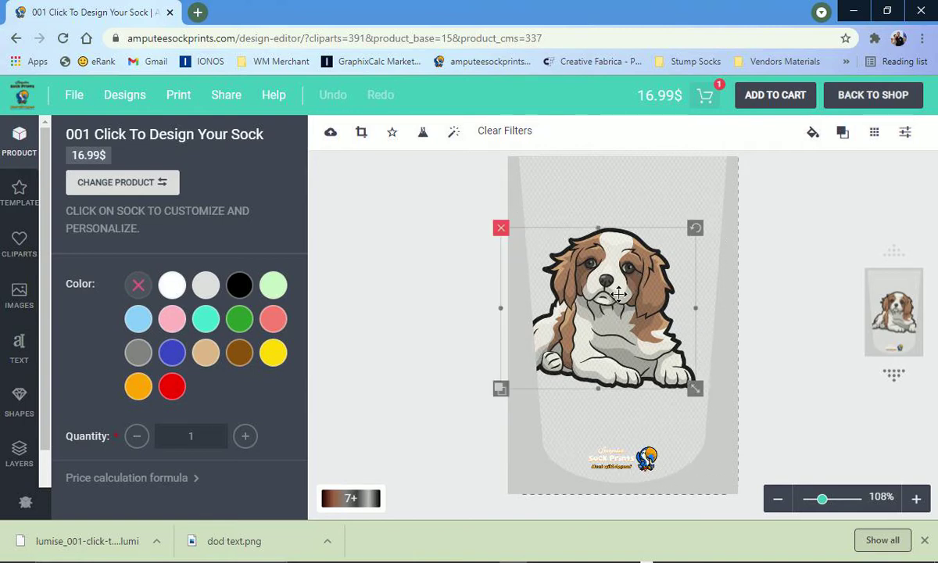
left_click_drag(618, 294, 564, 266)
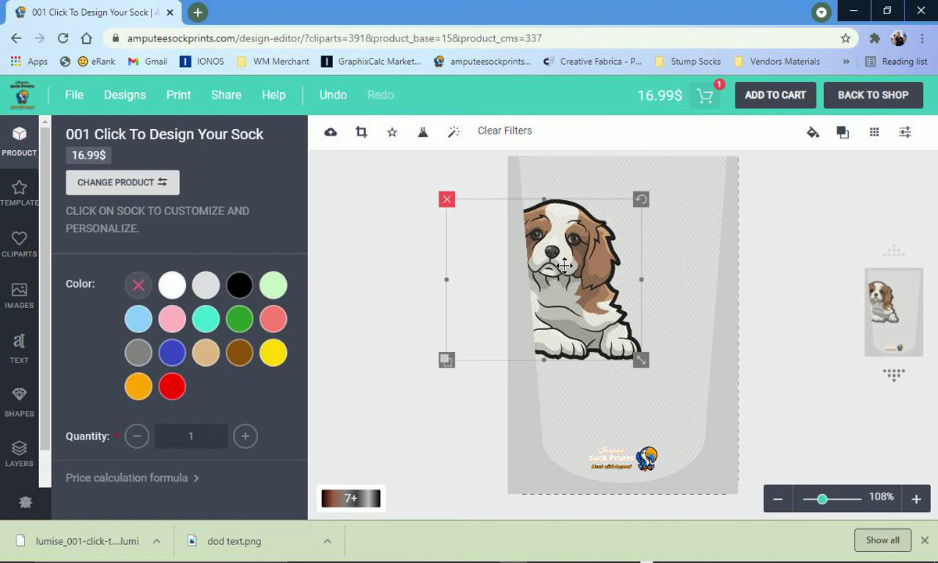
left_click_drag(564, 266, 646, 261)
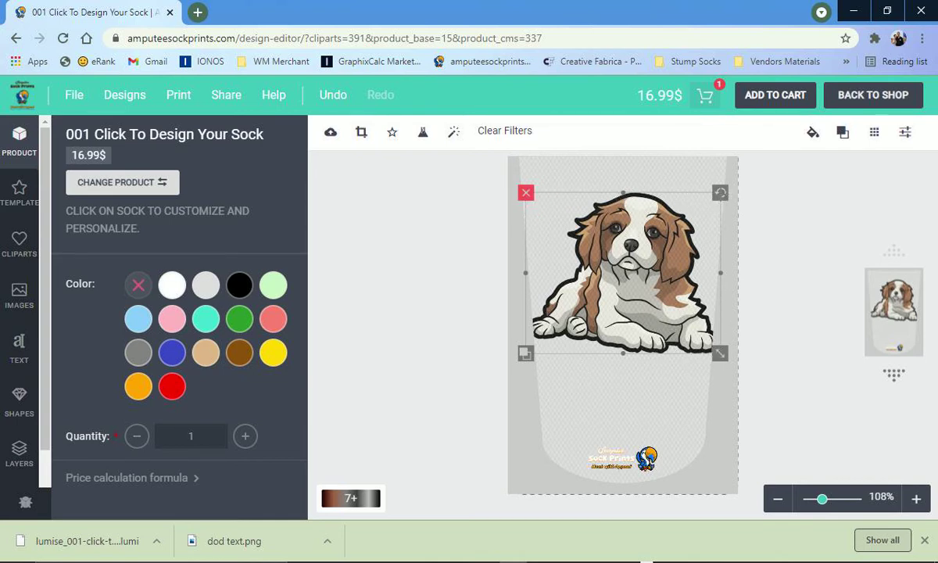
mouse_move(720, 192)
left_mouse_down()
mouse_move(688, 165)
mouse_move(662, 163)
mouse_move(684, 187)
mouse_move(712, 191)
mouse_move(722, 222)
mouse_move(710, 198)
mouse_move(735, 227)
mouse_move(713, 203)
left_mouse_up()
left_click_drag(719, 353, 685, 330)
left_click_drag(633, 272, 633, 244)
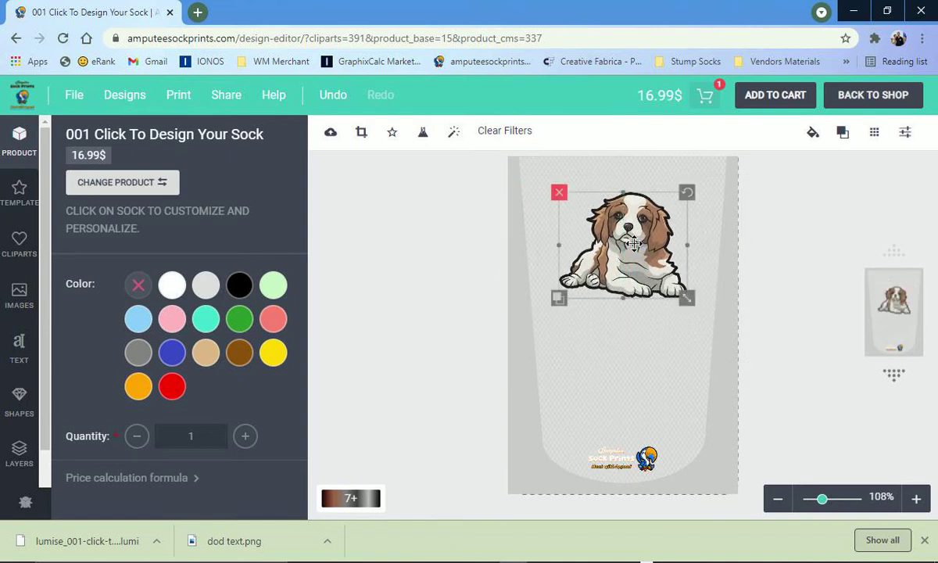
Duplicate the puppy, then shrink and tilt the copy and place it below the original near the sock's left edge
left_click(559, 303)
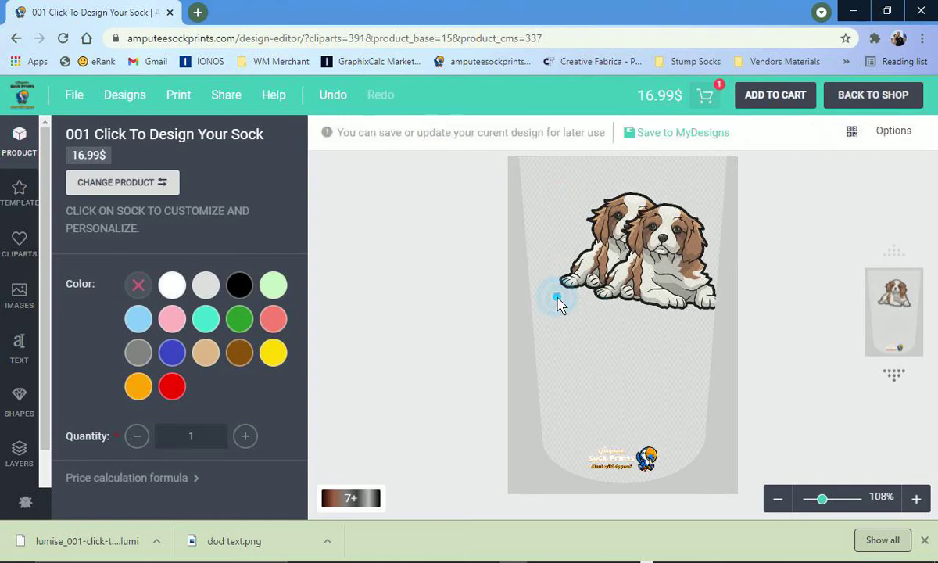
left_click_drag(637, 239, 599, 342)
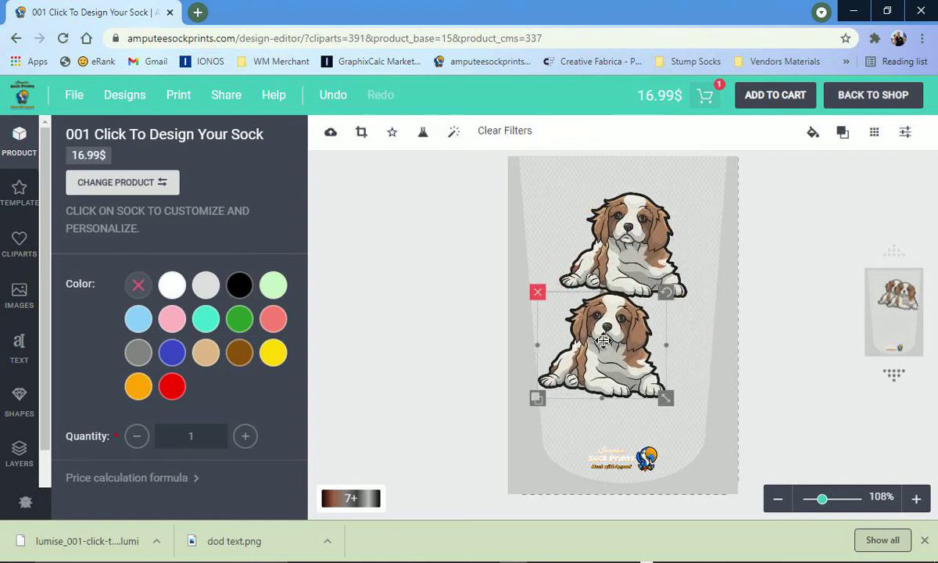
left_click_drag(666, 397, 634, 377)
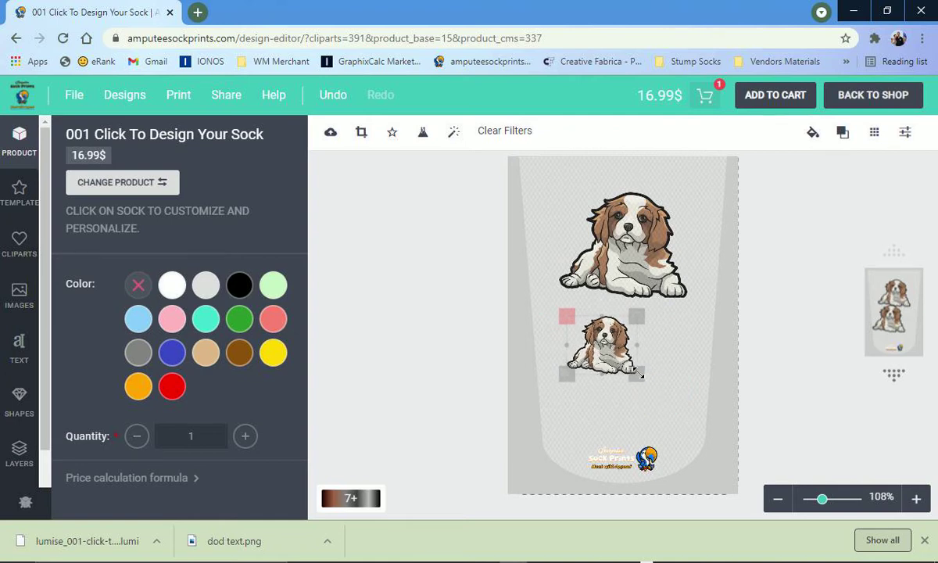
left_click_drag(611, 345, 600, 302)
left_click(590, 351)
left_click_drag(590, 352, 573, 343)
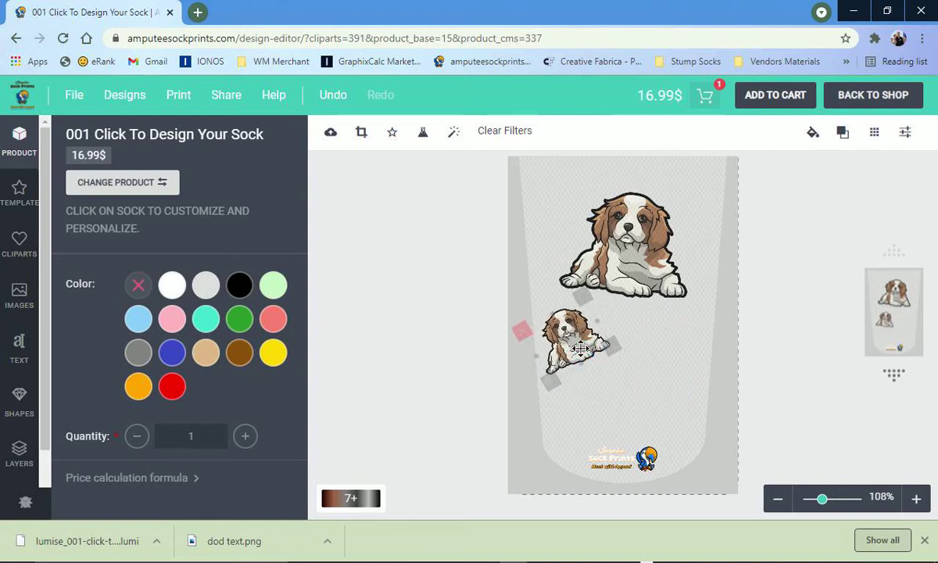
Duplicate the small tilted puppy, then straighten and enlarge the new copy on the lower right of the sock
left_click(549, 385)
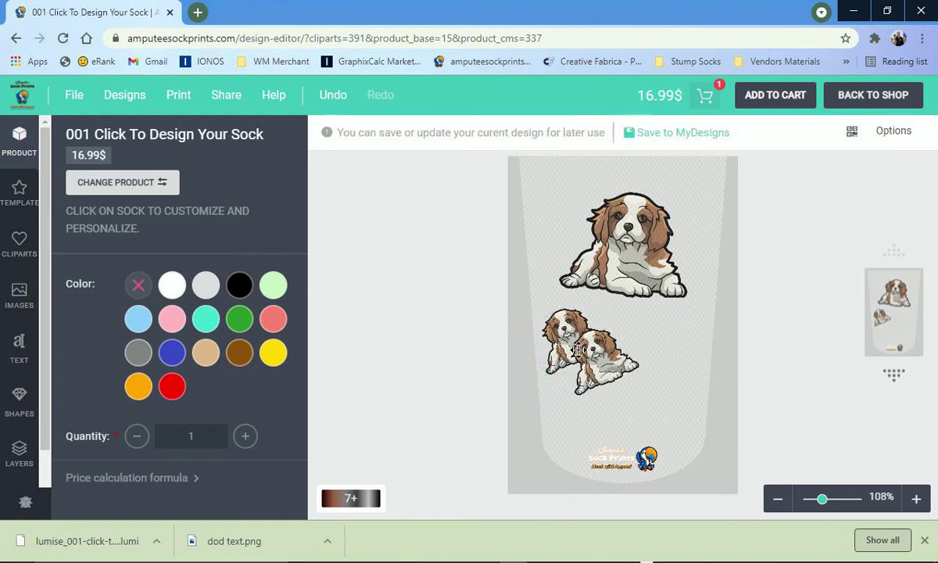
left_click_drag(604, 309, 690, 348)
left_click_drag(689, 407, 726, 427)
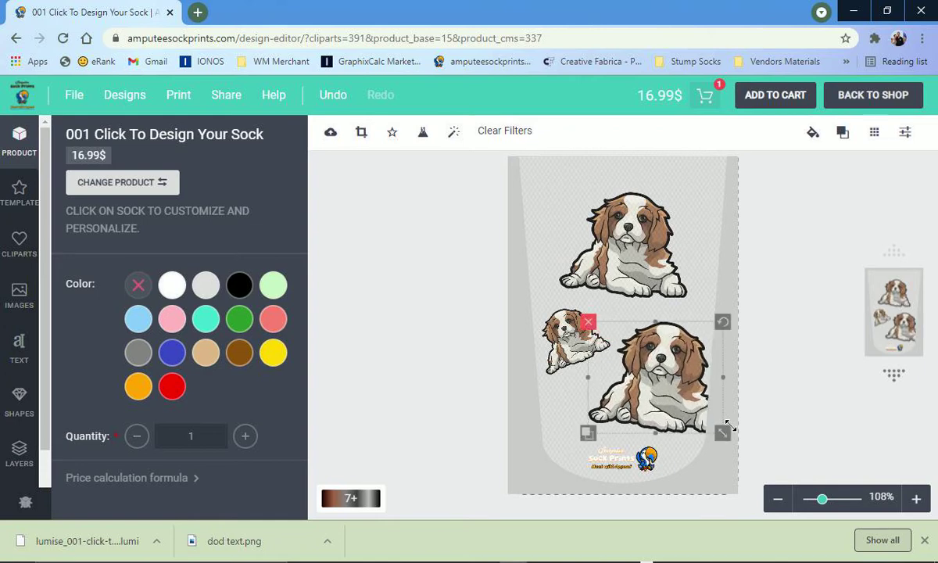
Delete the large and the small puppy copies, keeping only the original on the sock
left_click(588, 323)
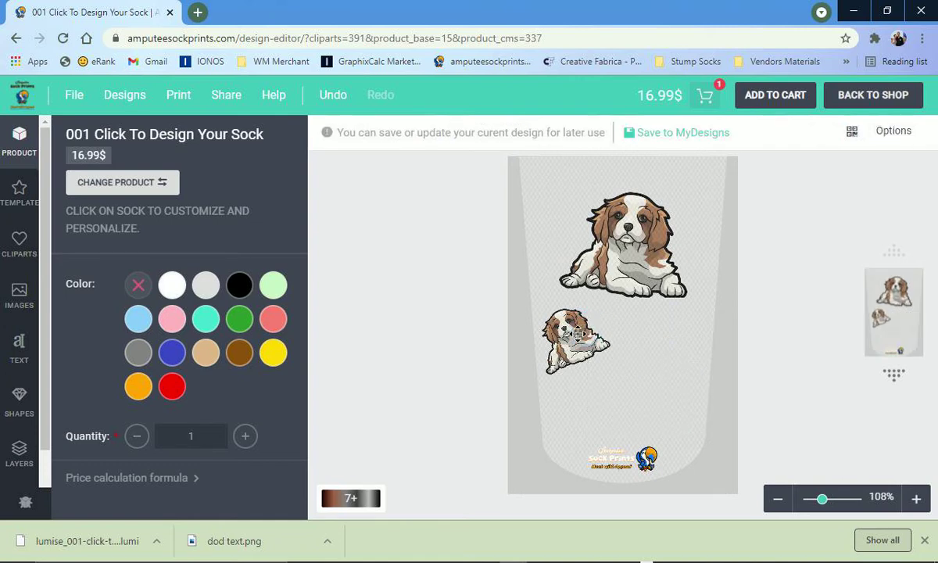
left_click(578, 338)
left_click(526, 336)
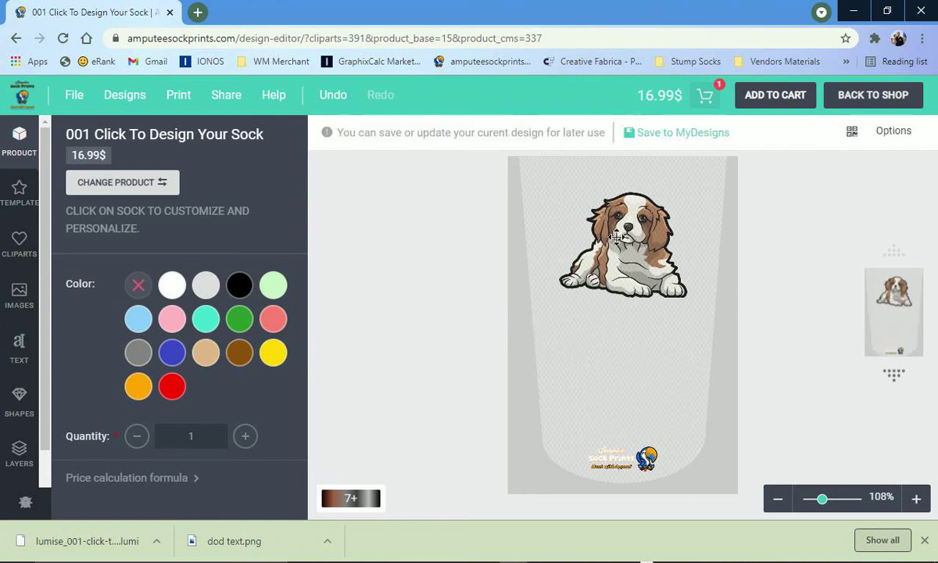
Move the puppy to the middle of the sock and choose #dedede as the sock colour
left_click_drag(628, 226, 623, 286)
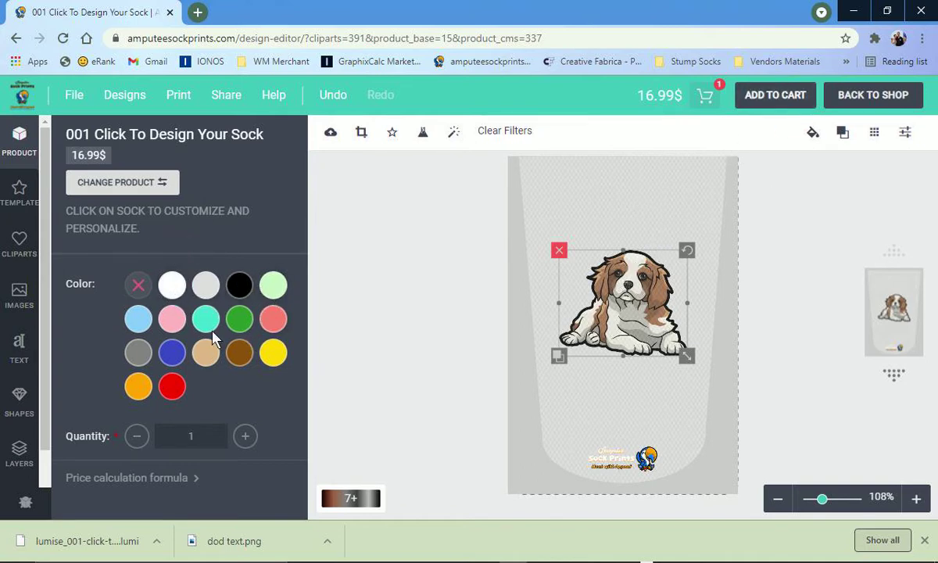
left_click(206, 284)
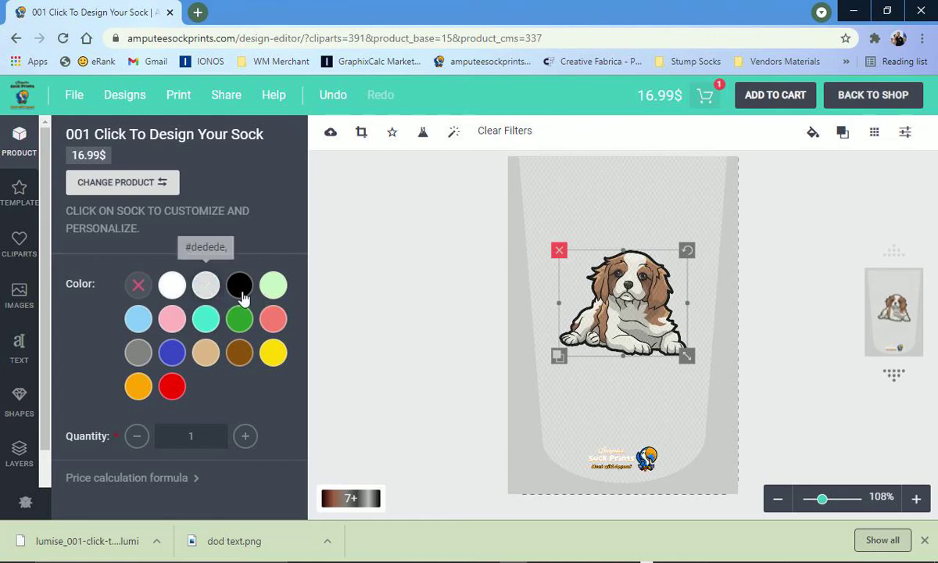
Try light green and light blue as the sock colour, and settle on lightpink
left_click(274, 287)
left_click(548, 191)
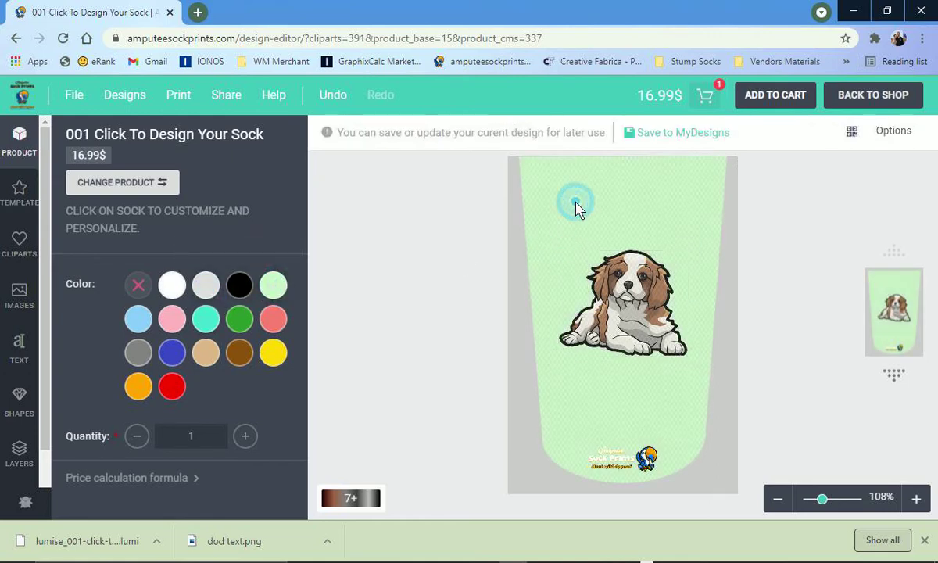
left_click(139, 317)
left_click(174, 321)
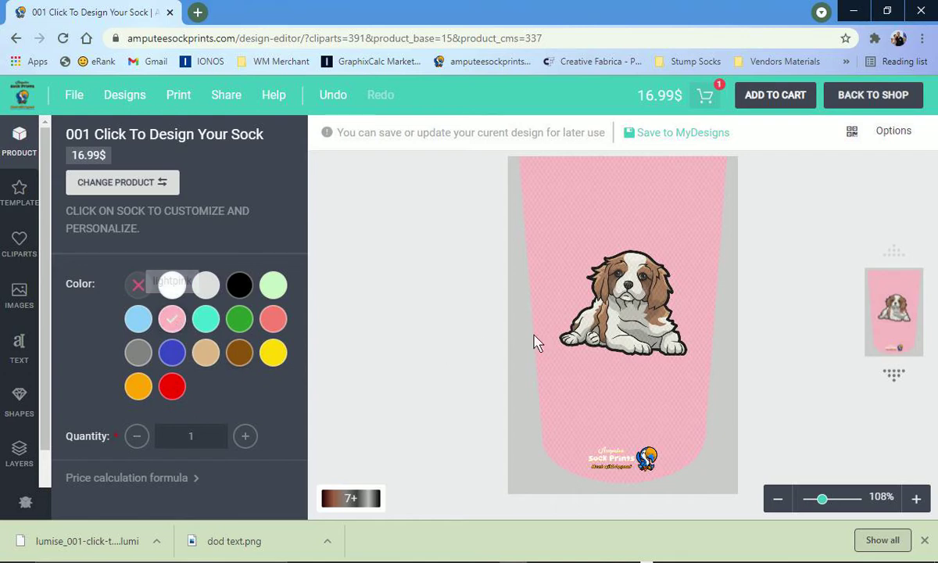
Enlarge the puppy to nearly the sock's width and centre it horizontally, slightly below the sock's middle
left_click_drag(643, 298, 665, 316)
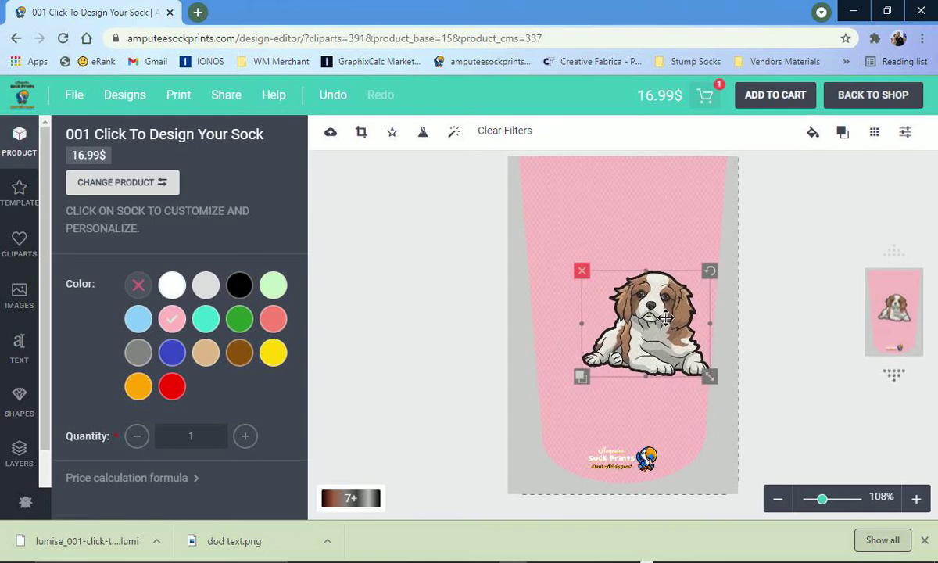
left_click(720, 407)
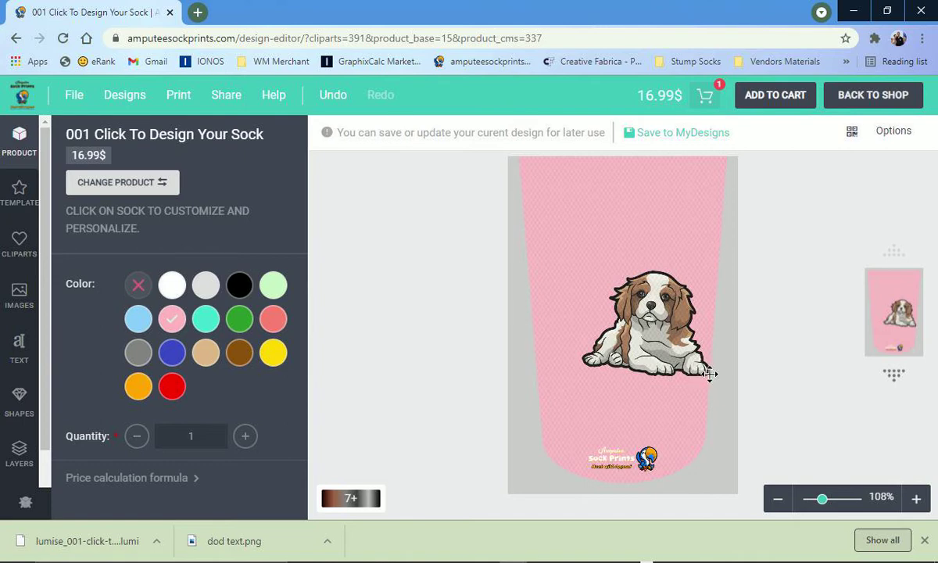
left_click(713, 380)
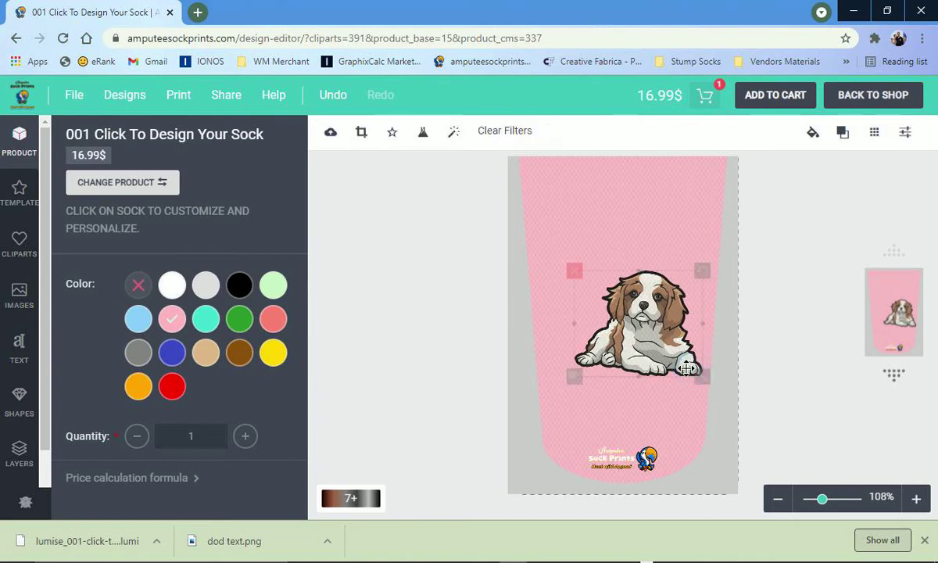
left_click(721, 392)
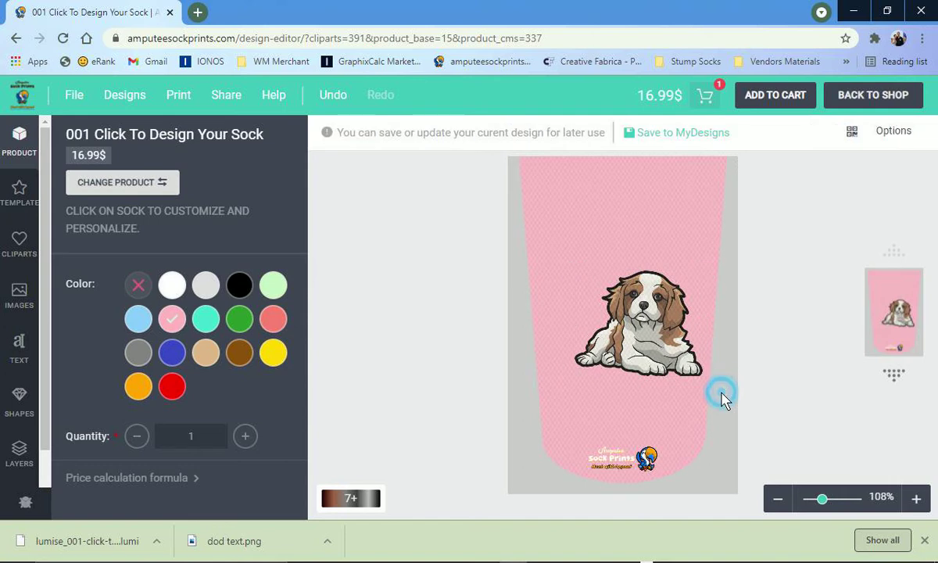
left_click(675, 365)
mouse_move(676, 365)
left_mouse_down()
mouse_move(630, 316)
mouse_move(651, 352)
mouse_move(689, 377)
left_mouse_up()
left_click_drag(619, 330, 627, 342)
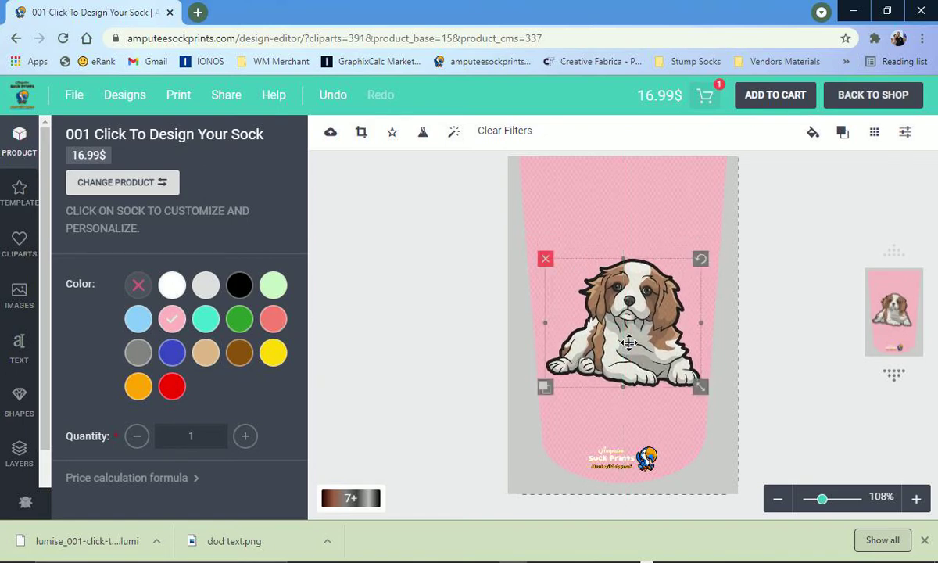
left_click(520, 407)
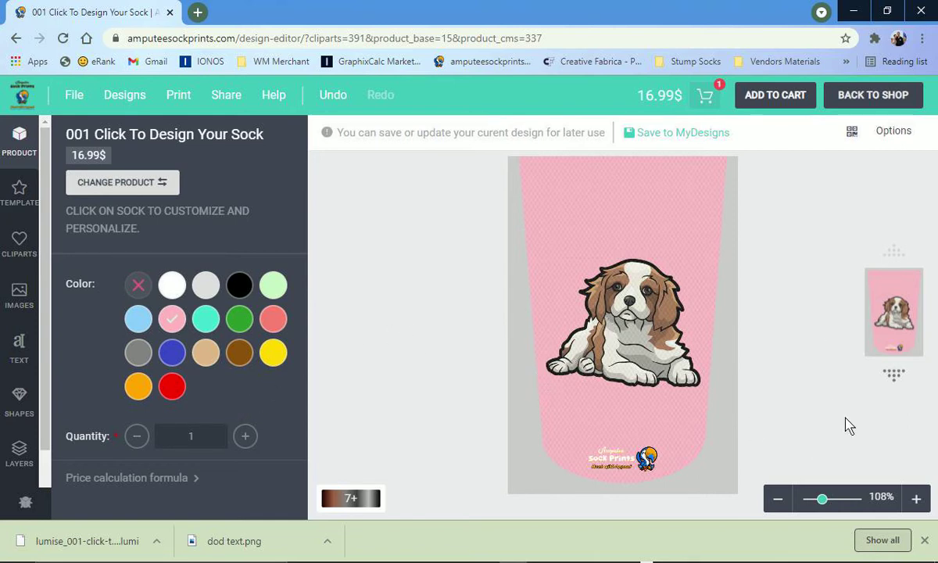
Add a text object in the Pacifico font and place it centred above the puppy
mouse_move(822, 498)
left_mouse_down()
mouse_move(833, 500)
mouse_move(822, 499)
left_mouse_up()
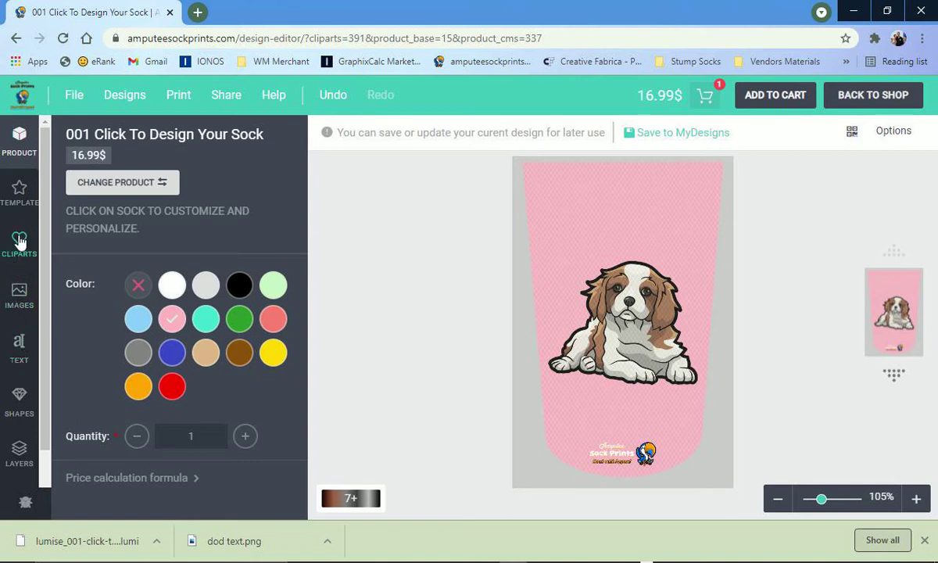
left_click(19, 352)
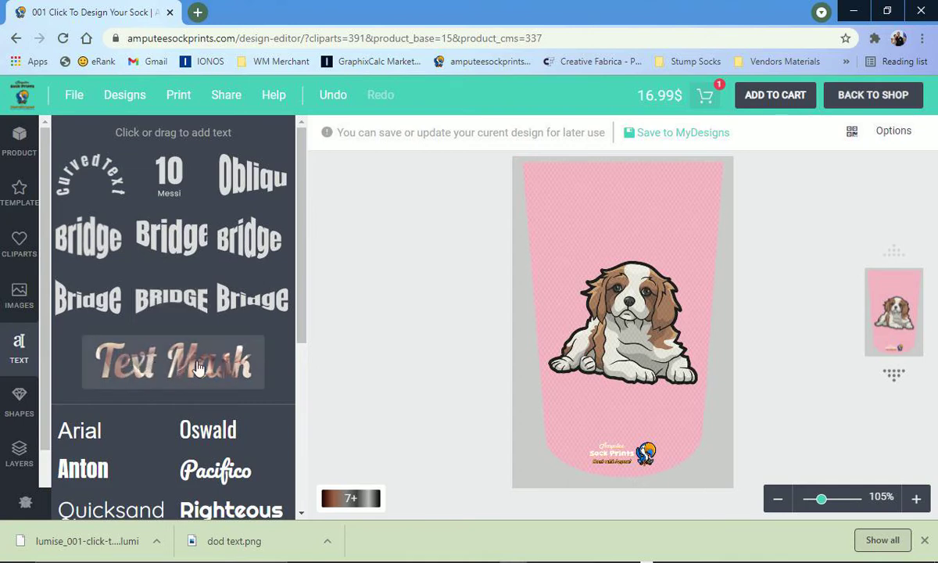
scroll(119, 373, "down", 2)
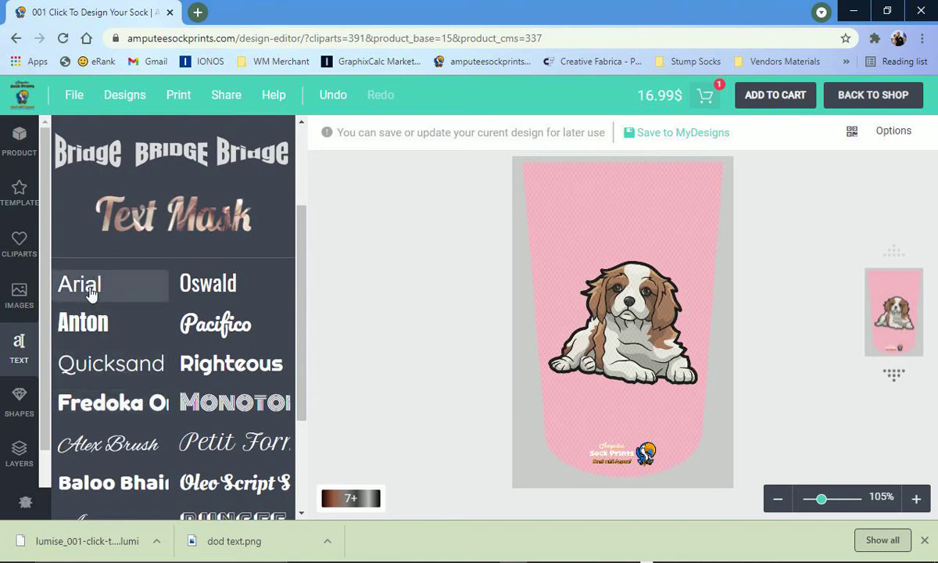
left_click(207, 328)
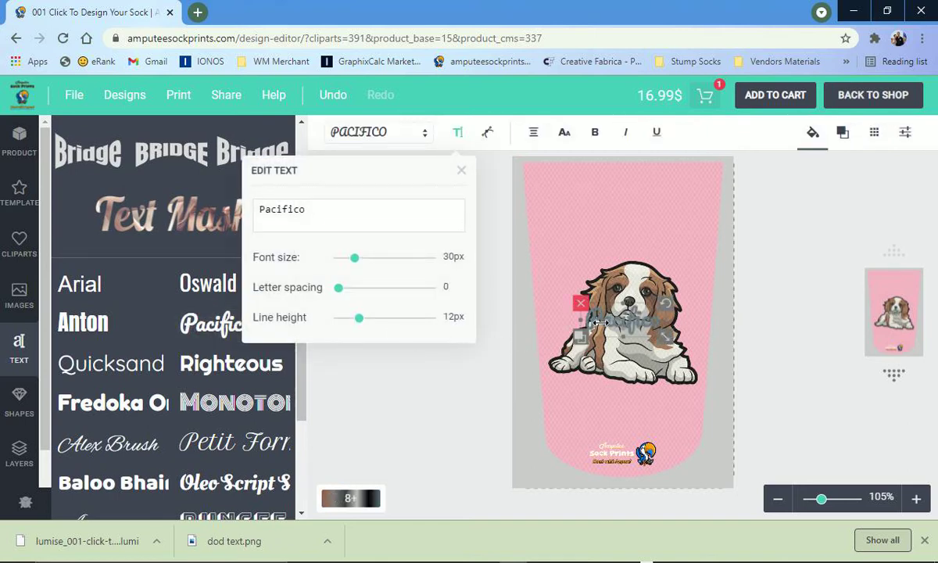
left_click_drag(600, 320, 600, 219)
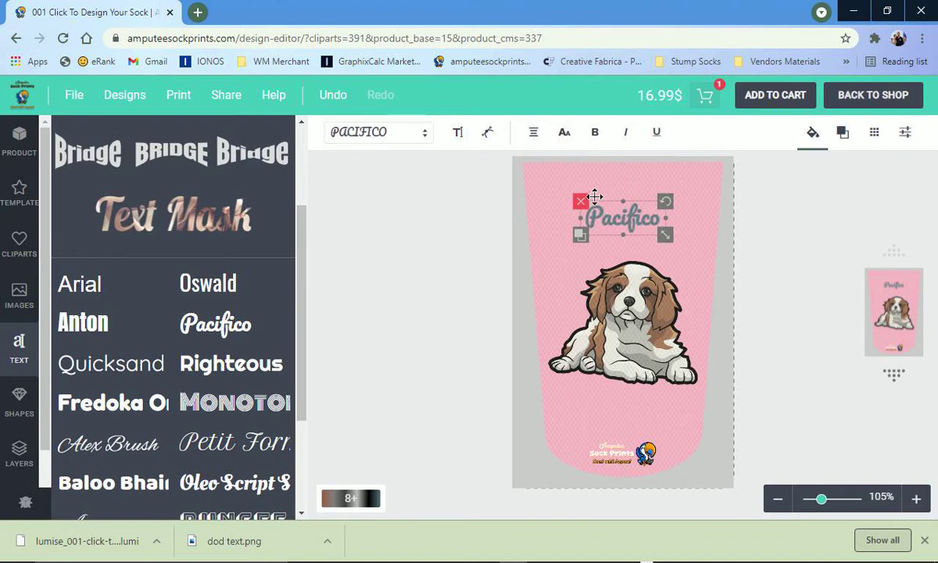
Replace the text above the puppy with "`I love My Cutie Patootie"
double_click(596, 203)
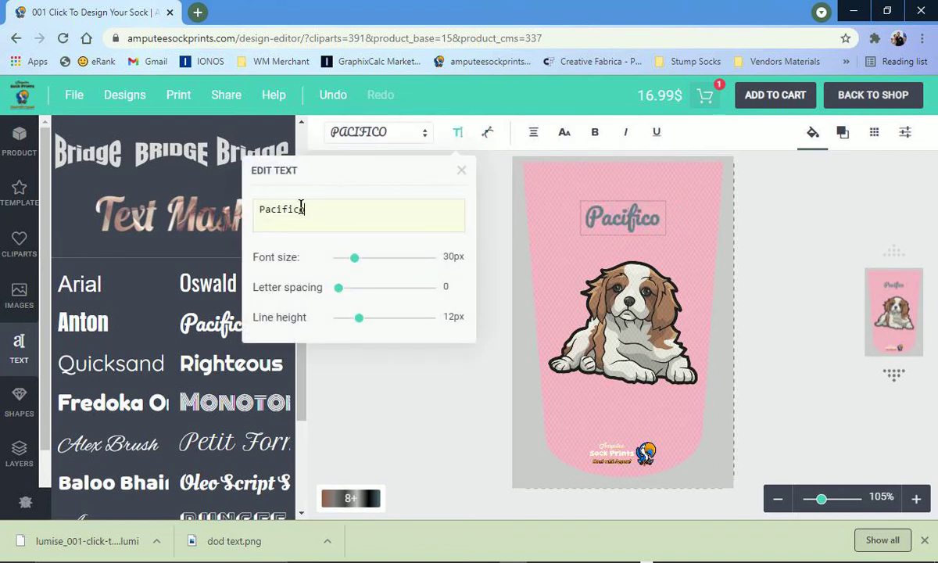
left_click_drag(302, 208, 255, 207)
key("BackSpace")
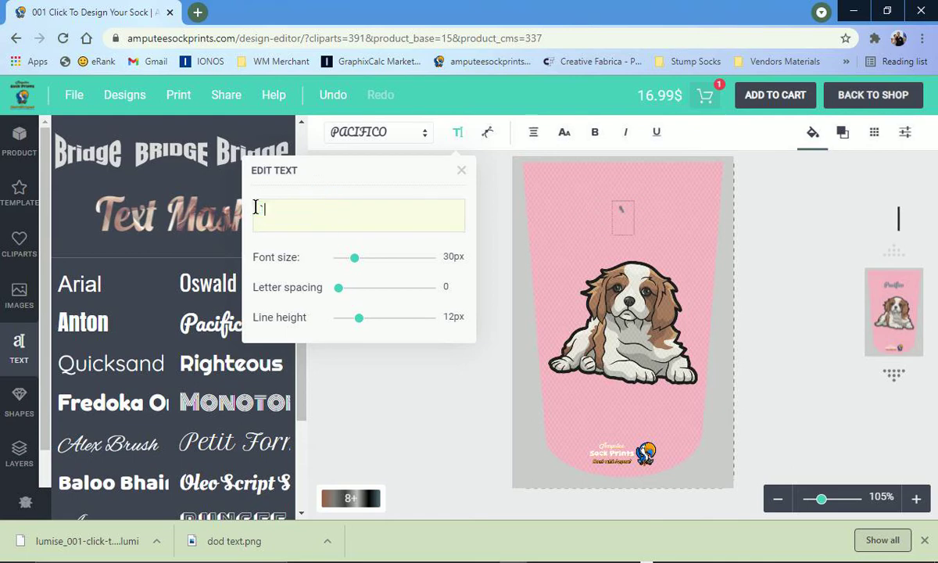
type("`I love ")
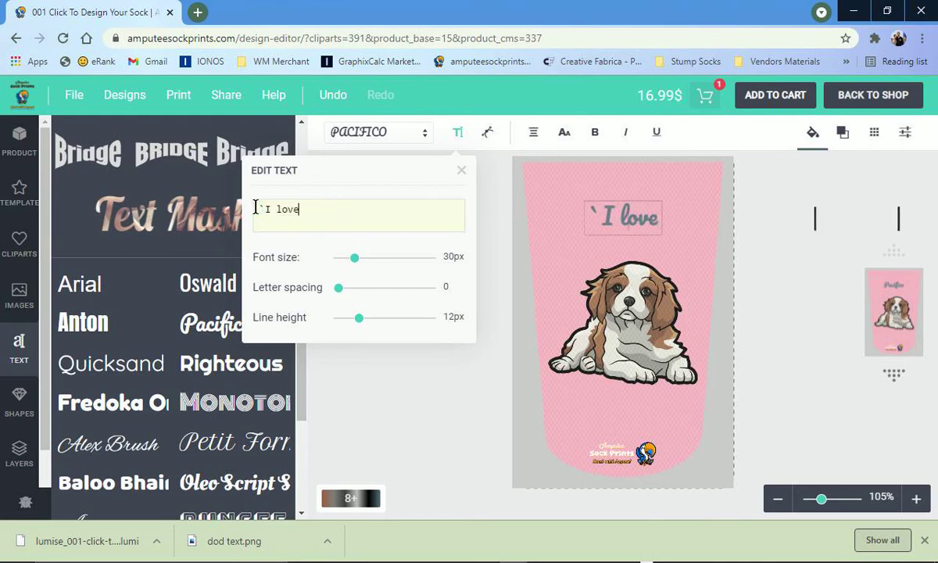
type("MY")
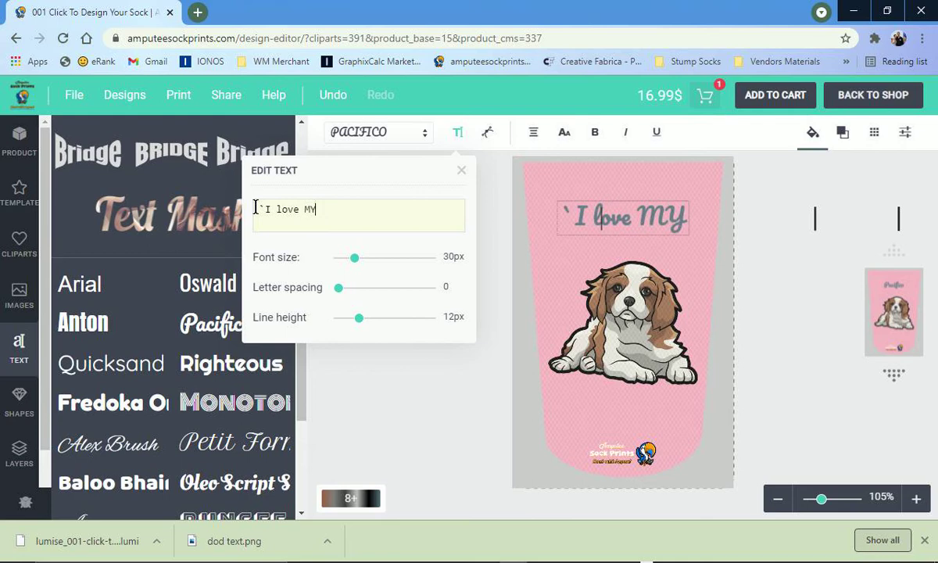
key("BackSpace")
type("y C")
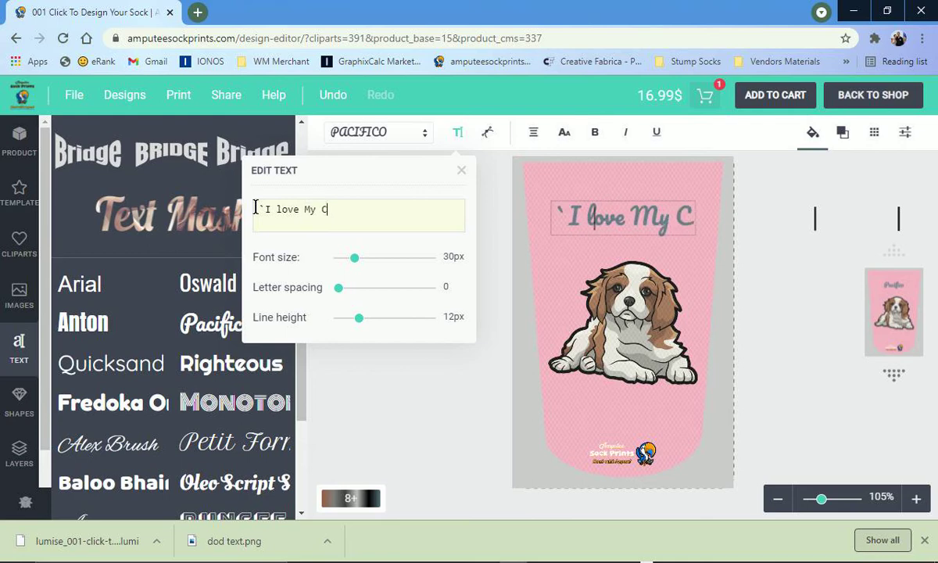
type("utie ")
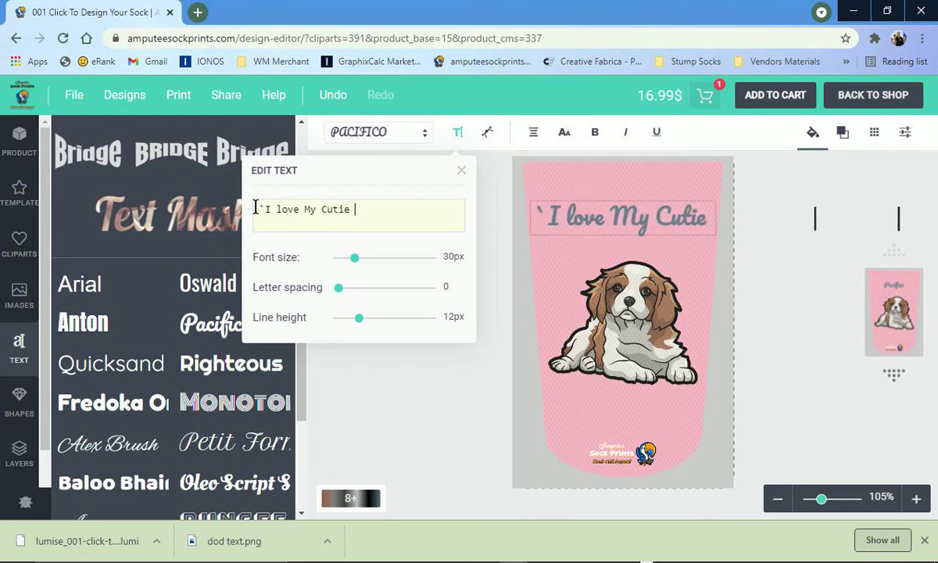
type("Pat")
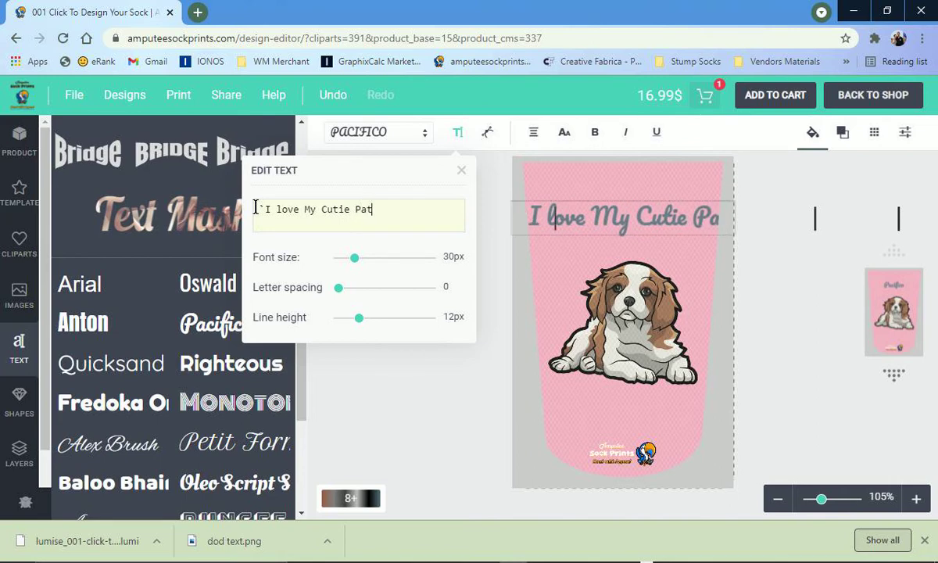
type("utie")
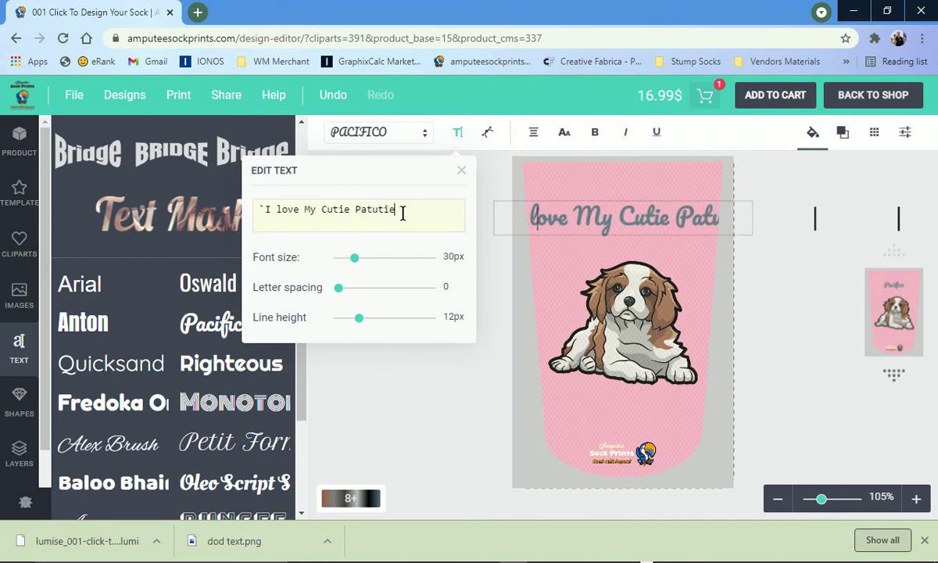
left_click(379, 210)
key("BackSpace")
type("oo")
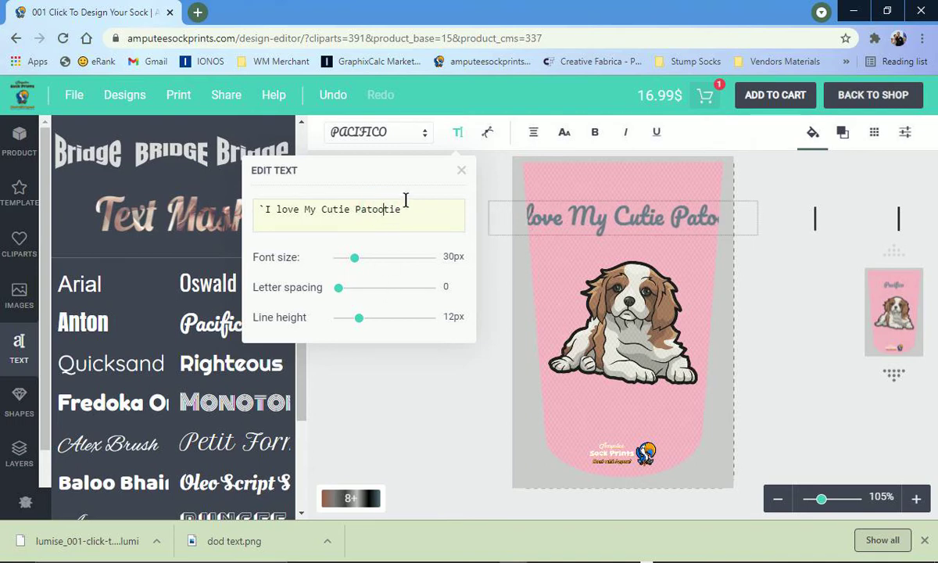
Break the text into two lines before "My" and reduce its font size to 26px
left_click(302, 209)
key("Return")
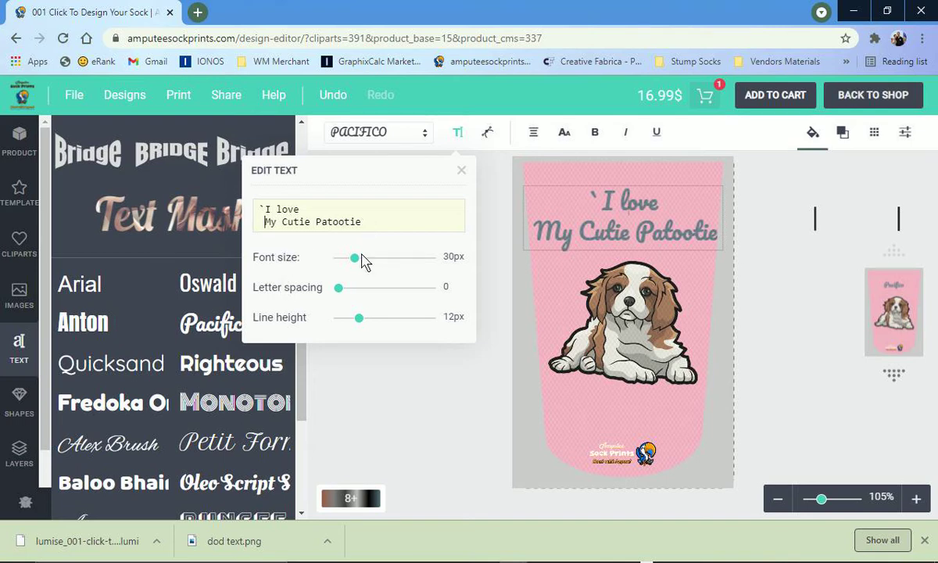
mouse_move(356, 259)
left_mouse_down()
mouse_move(391, 264)
mouse_move(354, 262)
left_mouse_up()
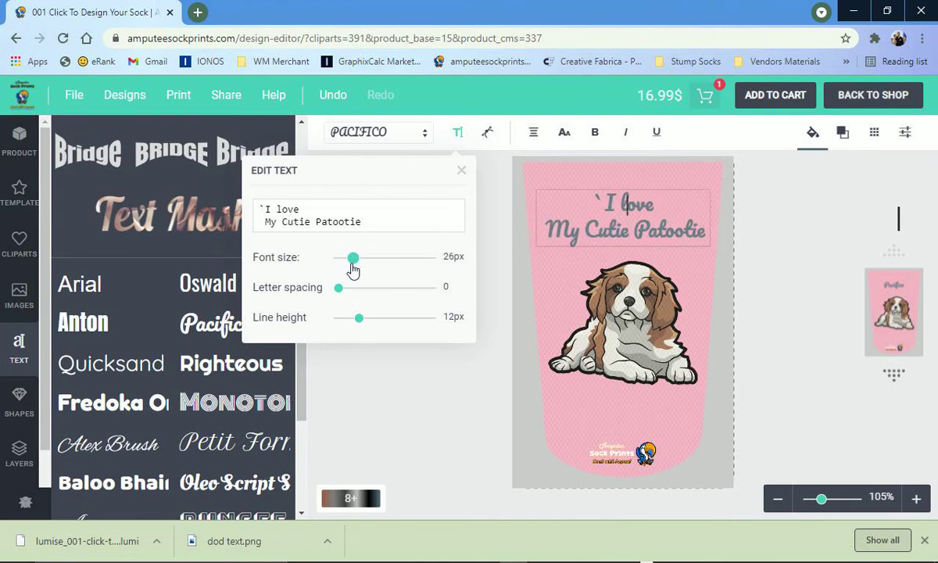
left_click(461, 170)
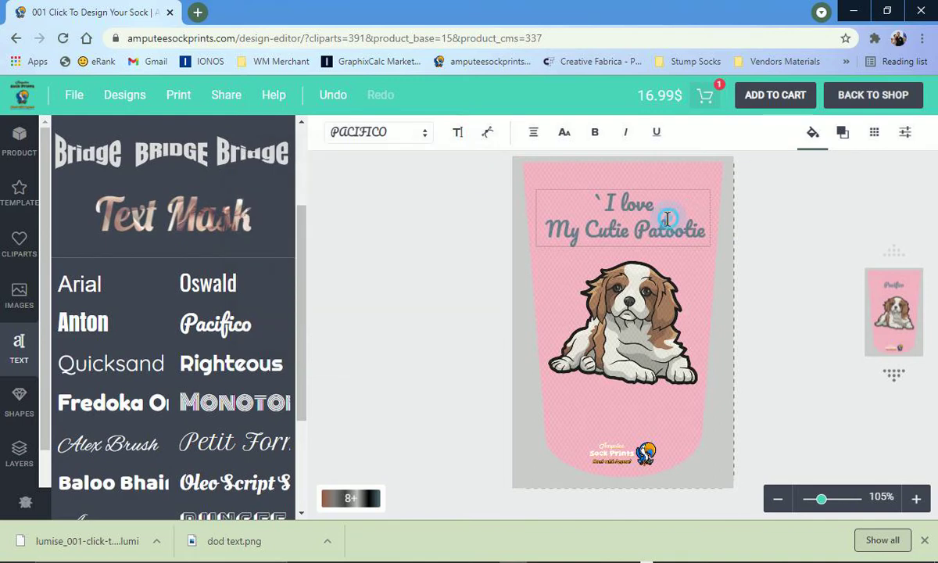
left_click(659, 178)
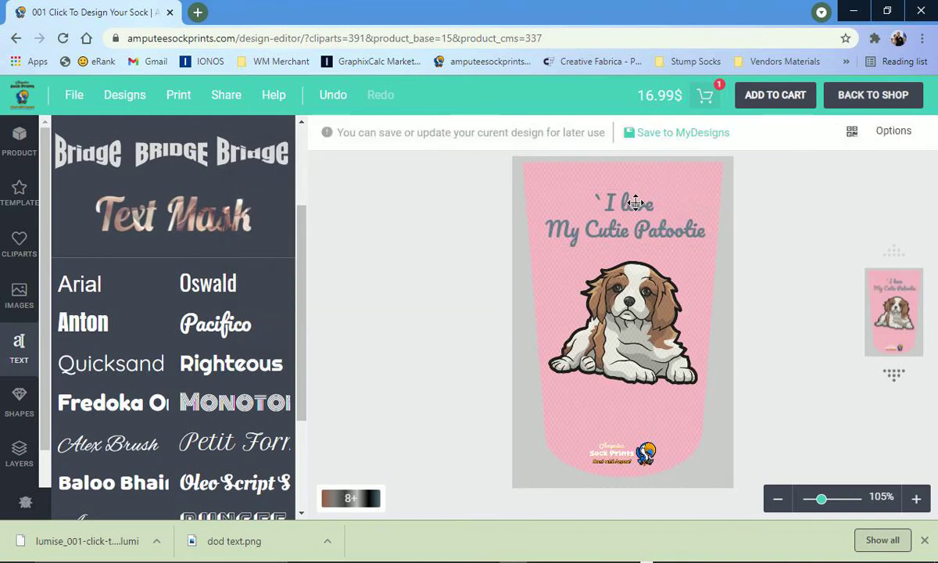
Try the fill colours #f4511e, #e53935 and #3949ab on the text, ending with purple #5e35b1
left_click(636, 202)
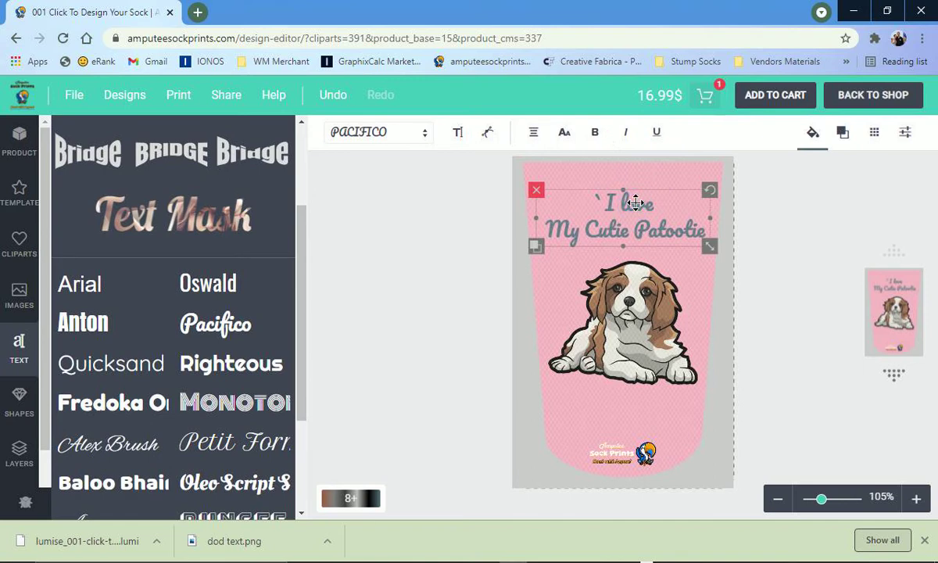
left_click(812, 134)
left_click(772, 257)
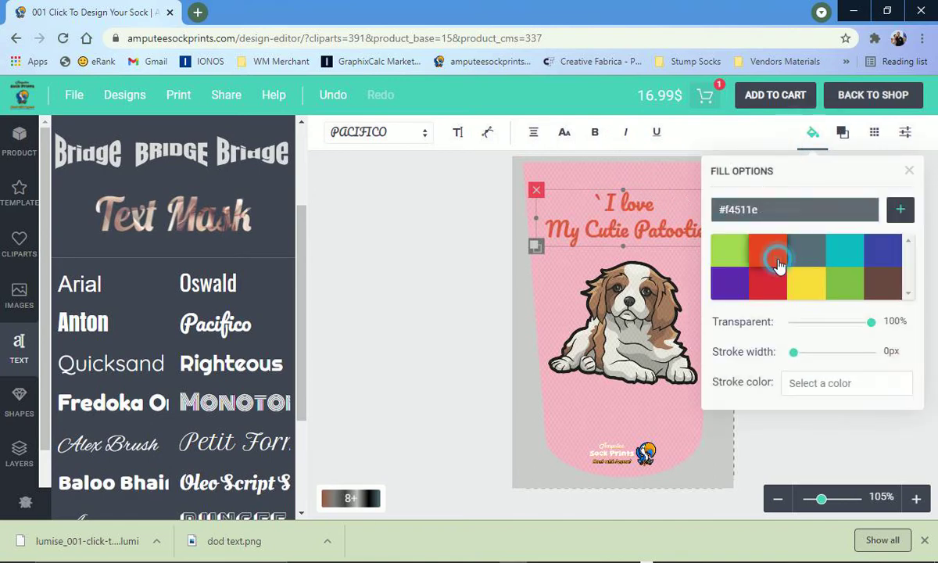
left_click(774, 278)
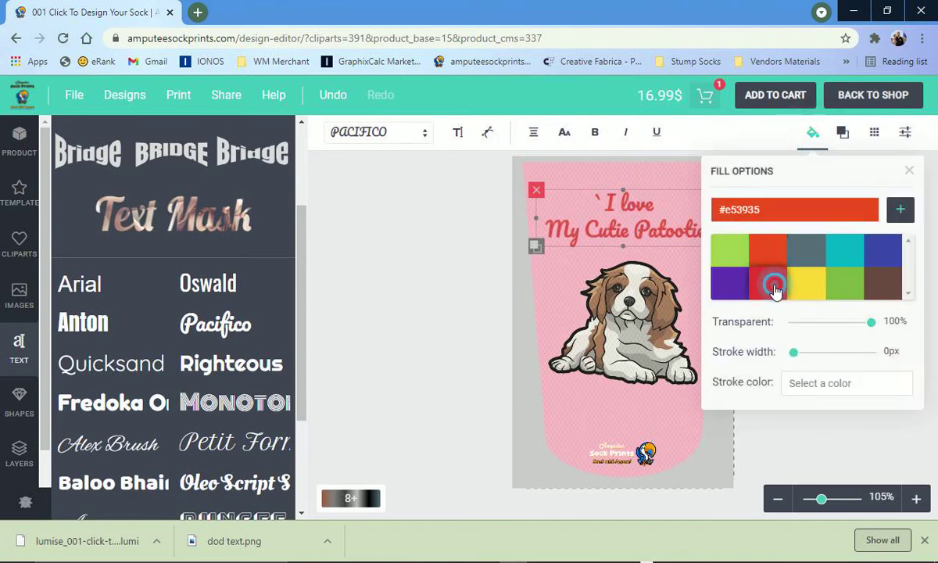
left_click(880, 254)
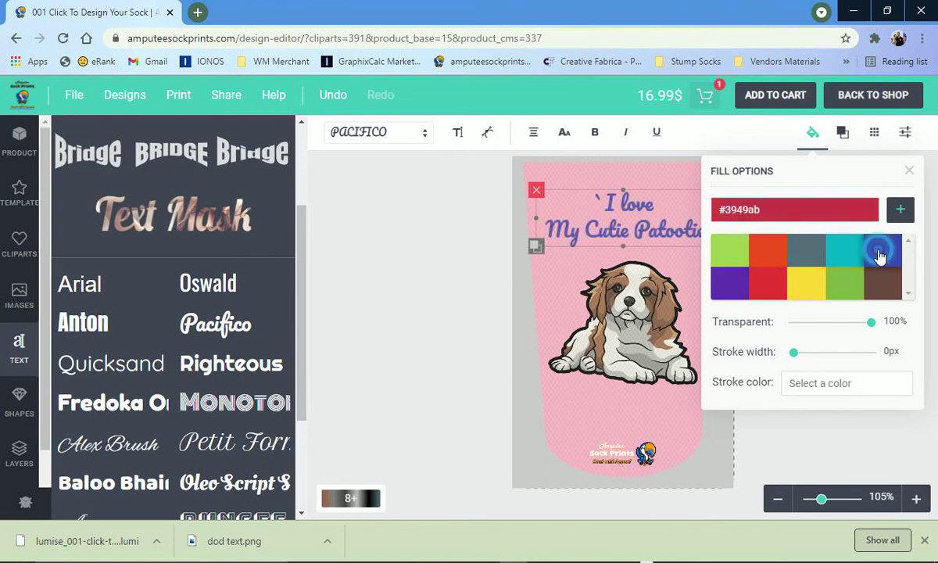
left_click(758, 248)
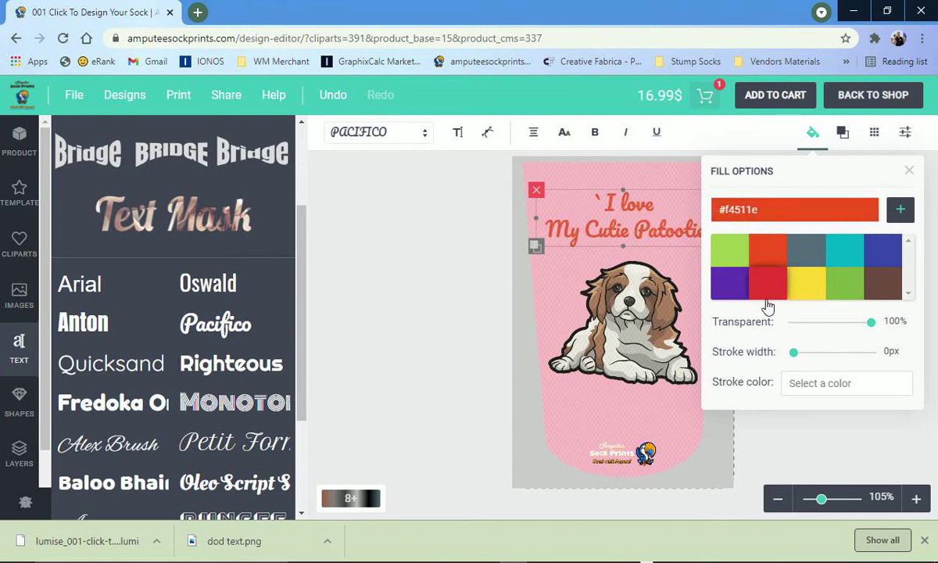
left_click(728, 287)
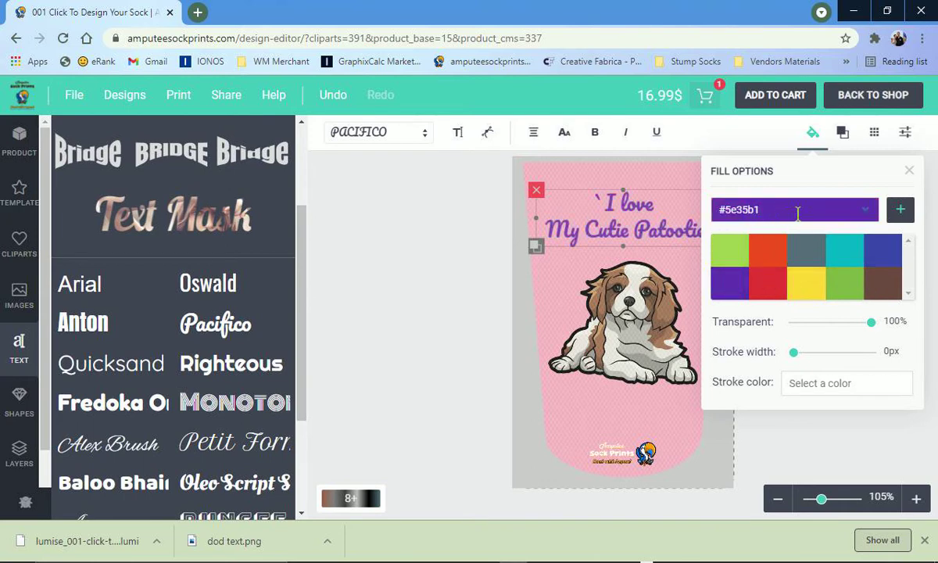
Mix a custom turquoise fill for the text in the color picker and brighten it to #2bffdc
left_click(774, 211)
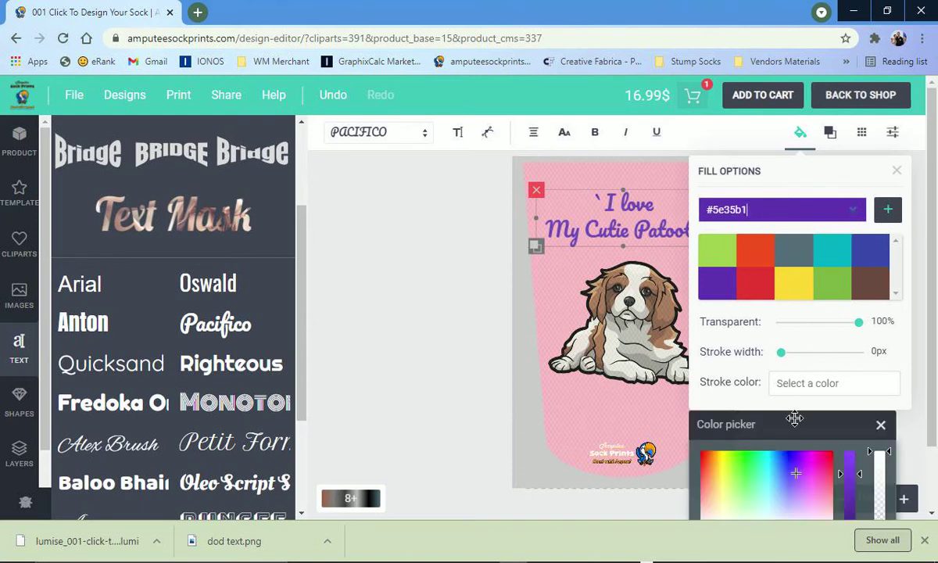
left_click_drag(793, 421, 399, 173)
left_click_drag(401, 226, 368, 216)
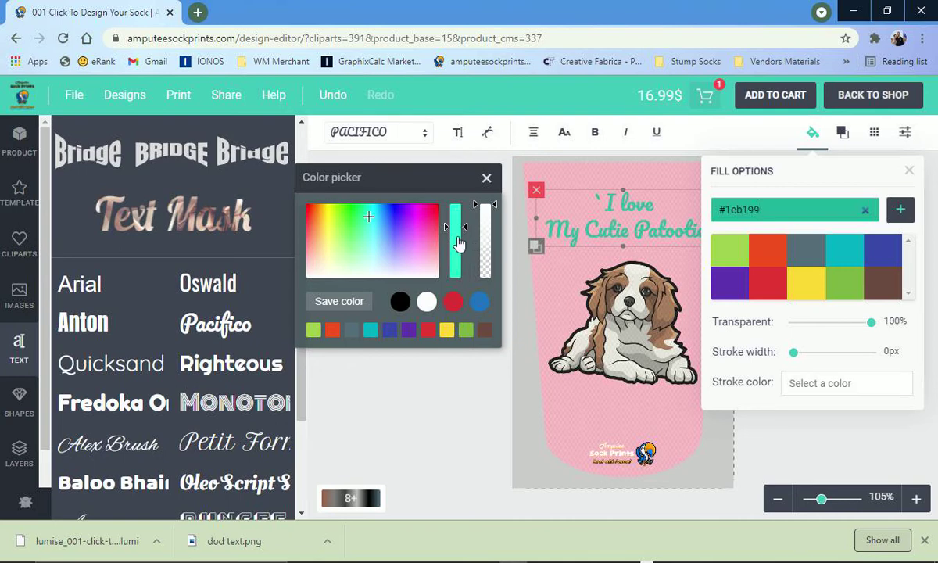
left_click_drag(465, 230, 465, 266)
left_click_drag(463, 274, 464, 204)
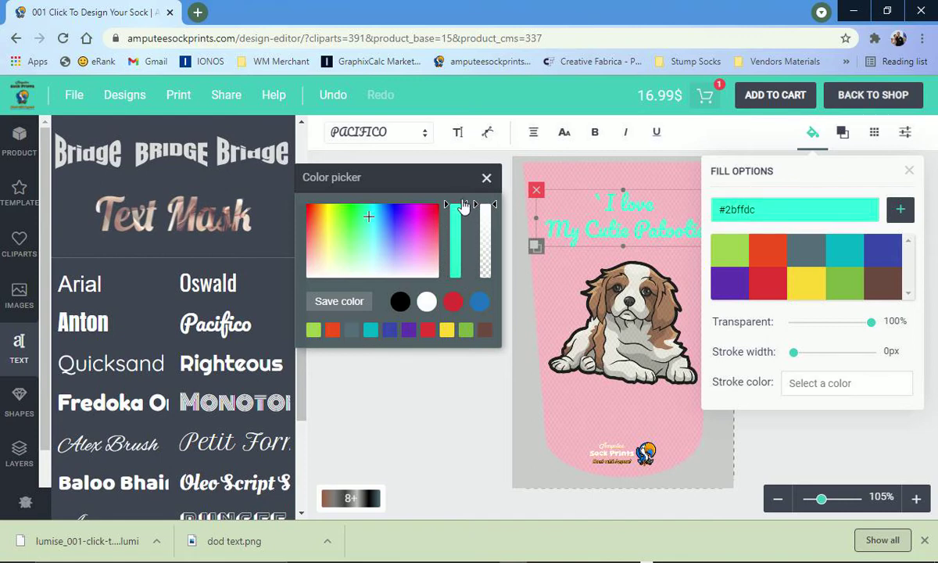
Darken the turquoise text fill to #1ca38d and close the color picker
left_click_drag(464, 205, 467, 209)
left_click_drag(466, 209, 468, 237)
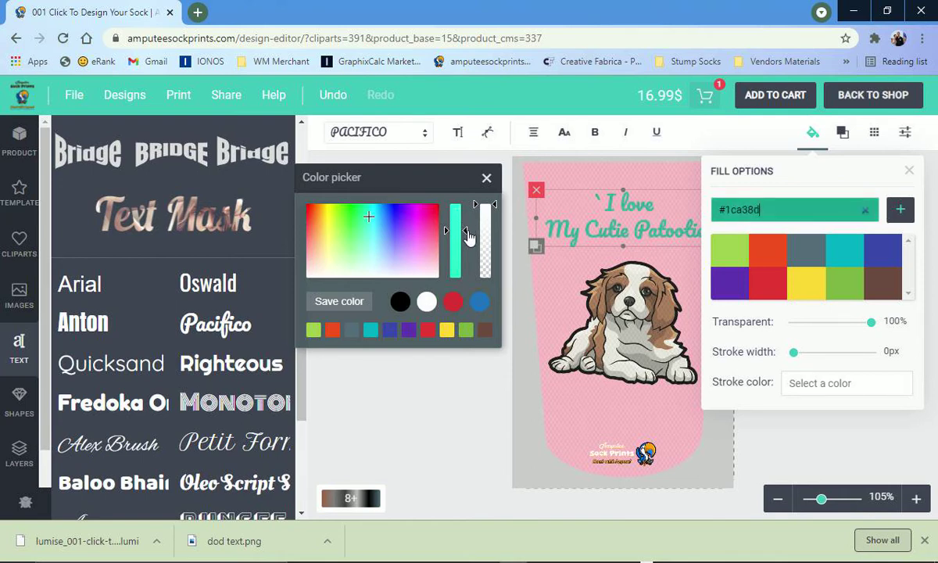
left_click(486, 180)
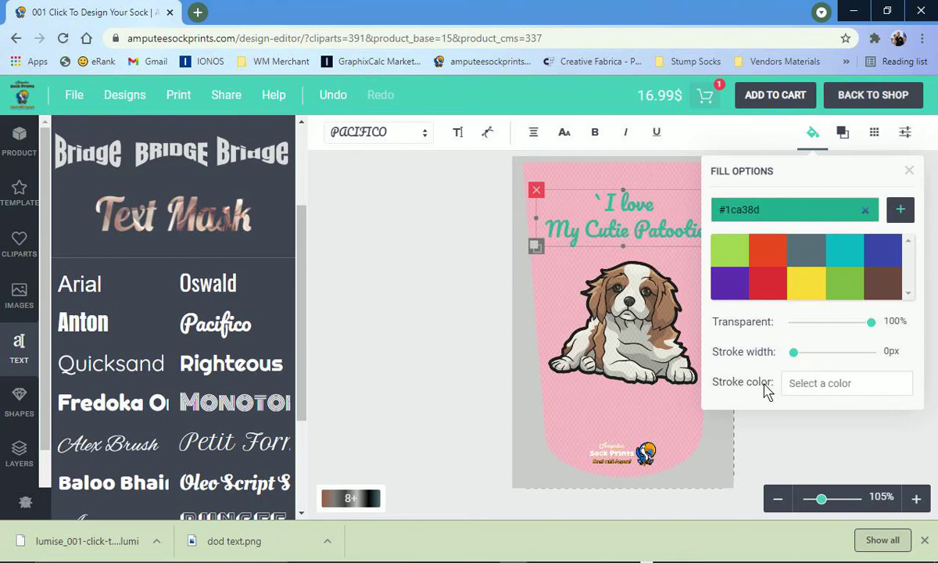
Try blue text outlines in #2424ff, #3874ff and #0800ff with stroke widths of 45px and 53px
left_click(802, 383)
mouse_move(792, 425)
left_mouse_down()
mouse_move(575, 313)
mouse_move(398, 200)
mouse_move(401, 211)
left_mouse_up()
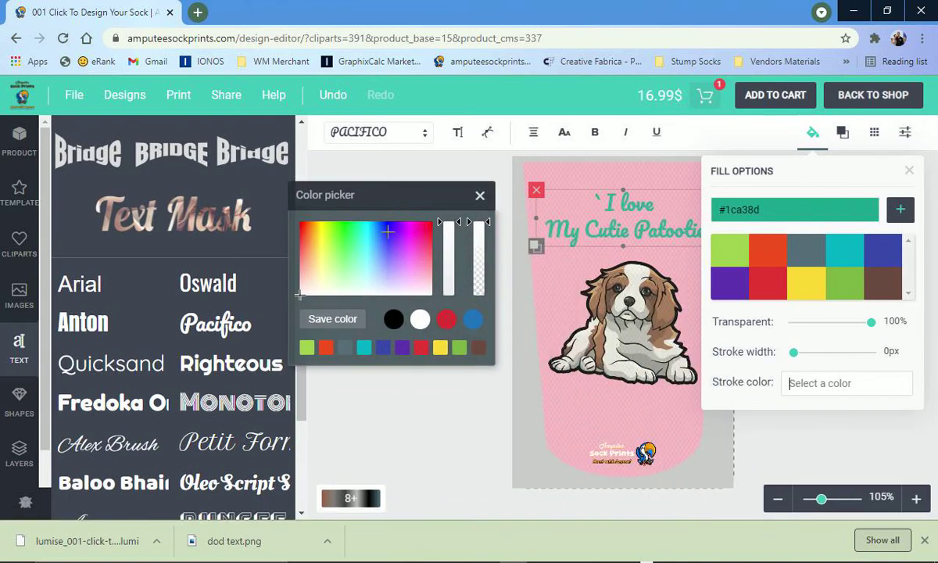
left_click(387, 232)
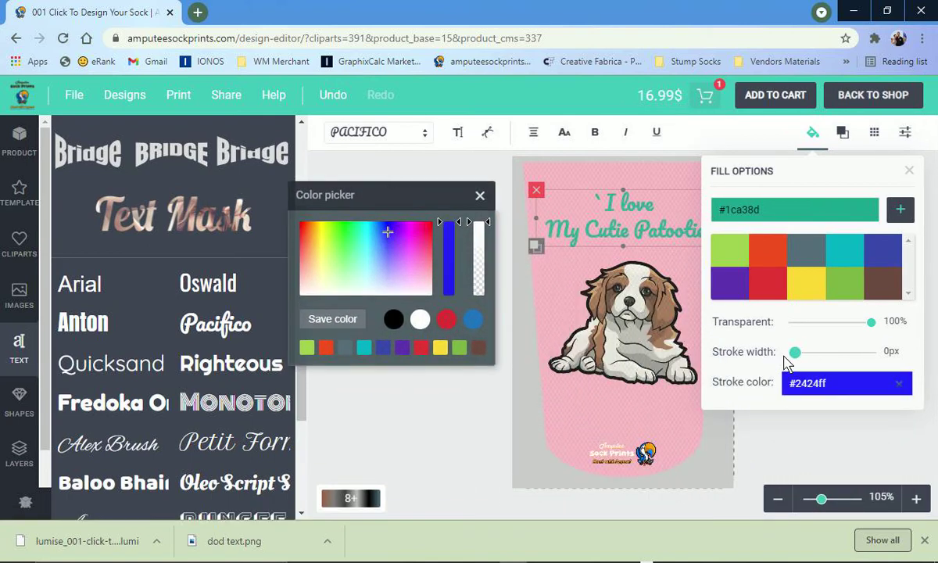
left_click_drag(792, 358, 830, 358)
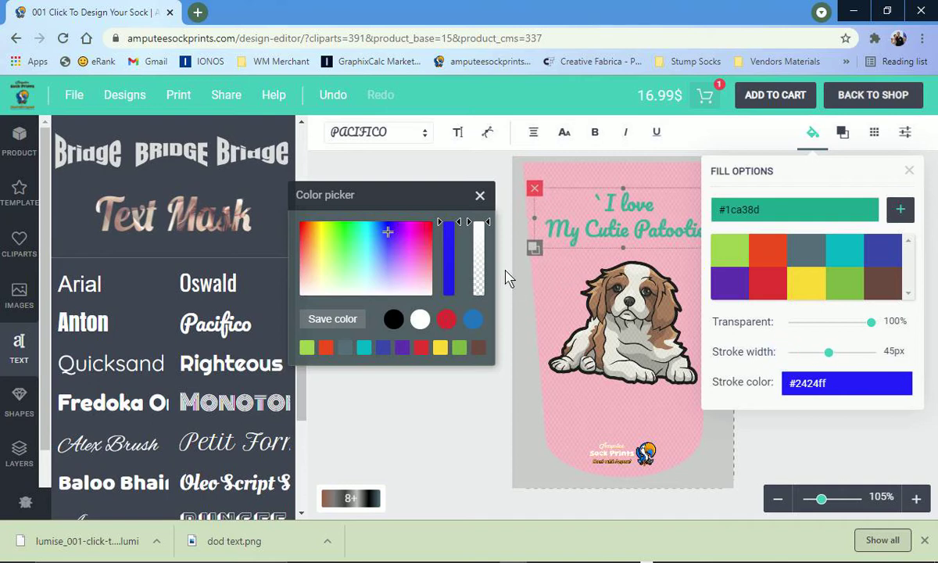
left_click(381, 237)
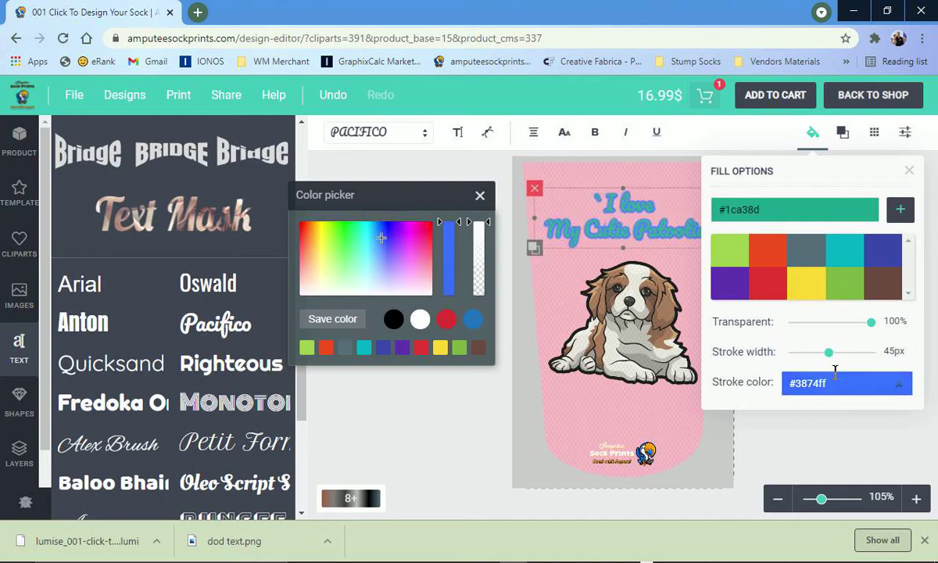
mouse_move(828, 353)
left_mouse_down()
mouse_move(796, 359)
mouse_move(836, 362)
left_mouse_up()
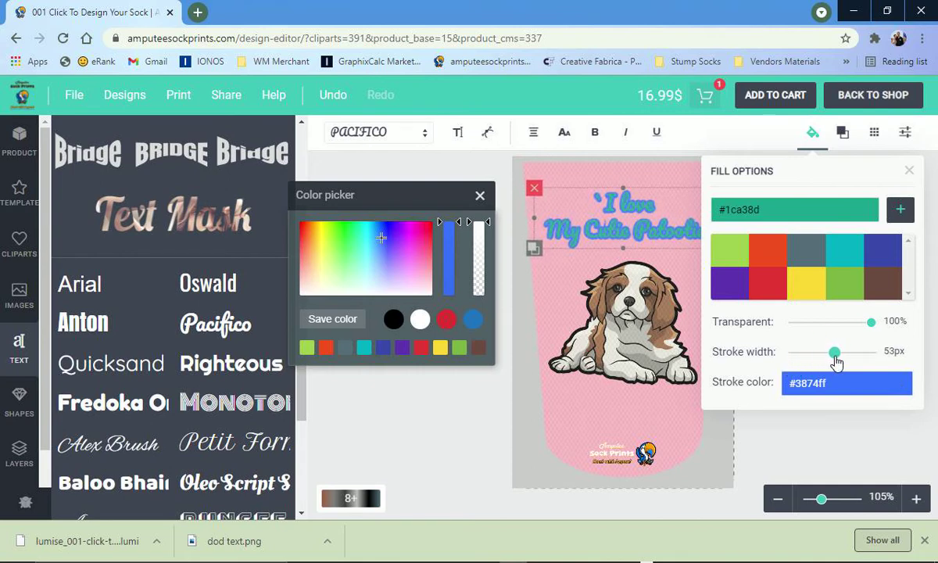
left_click_drag(381, 237, 387, 223)
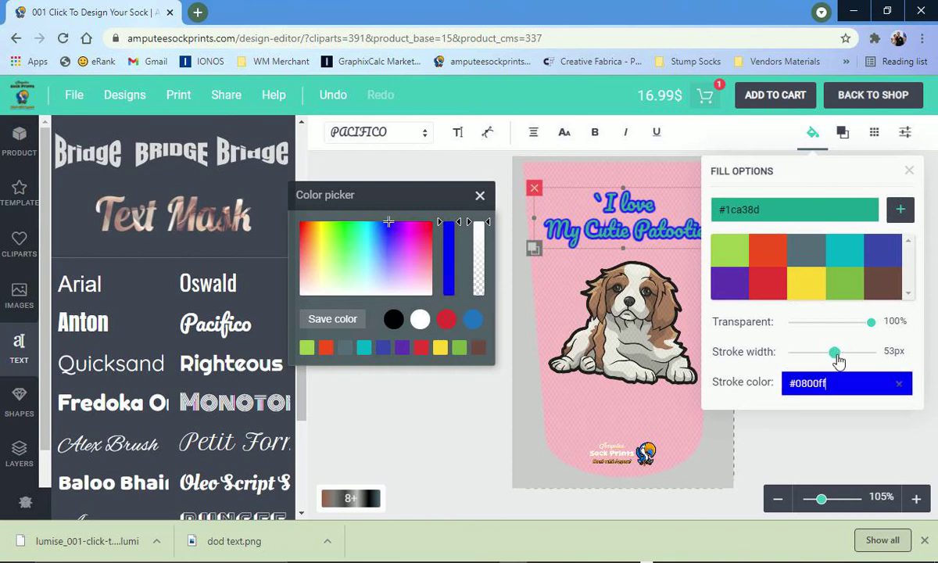
Set the text's stroke width back to 0px and close the color picker and fill options
left_click(795, 353)
mouse_move(796, 356)
left_mouse_down()
mouse_move(874, 360)
mouse_move(795, 365)
left_mouse_up()
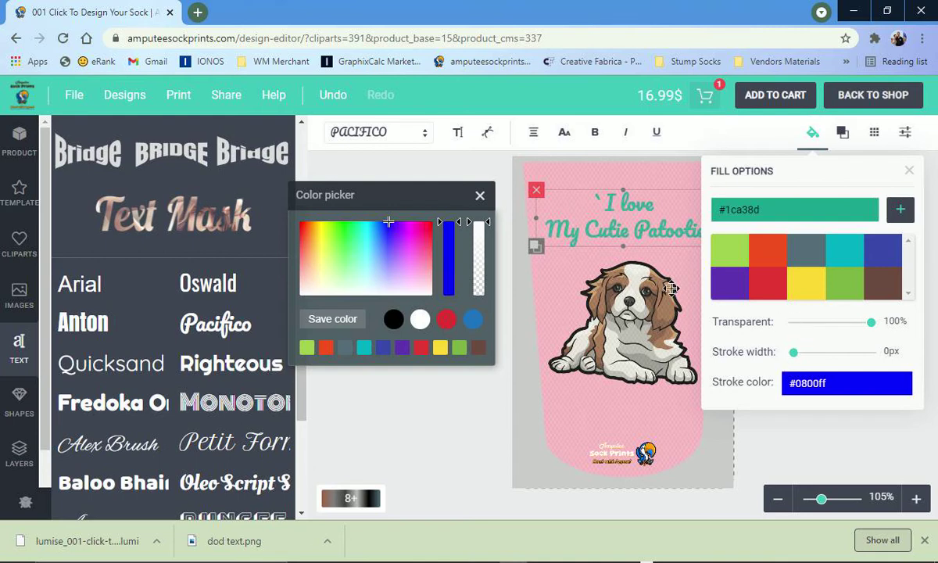
left_click(479, 196)
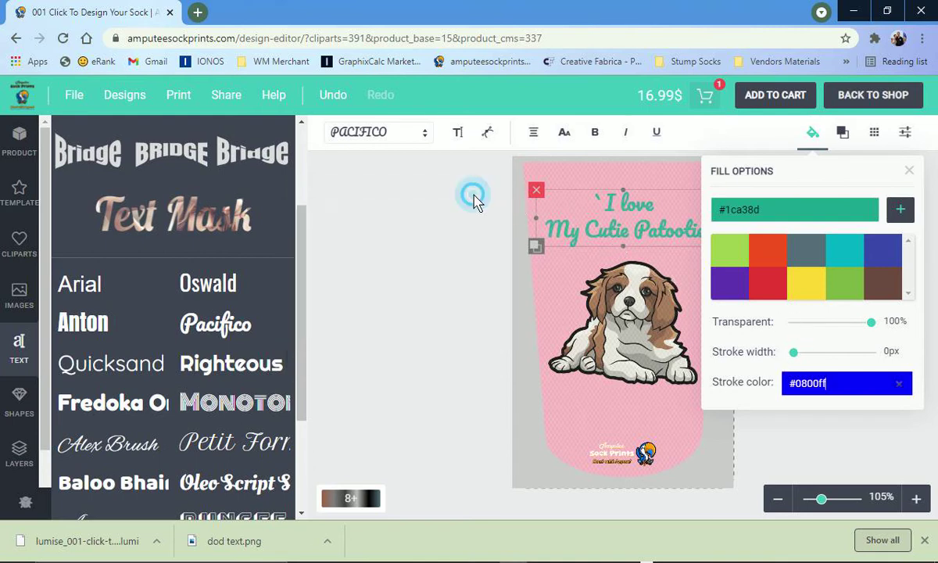
left_click(909, 171)
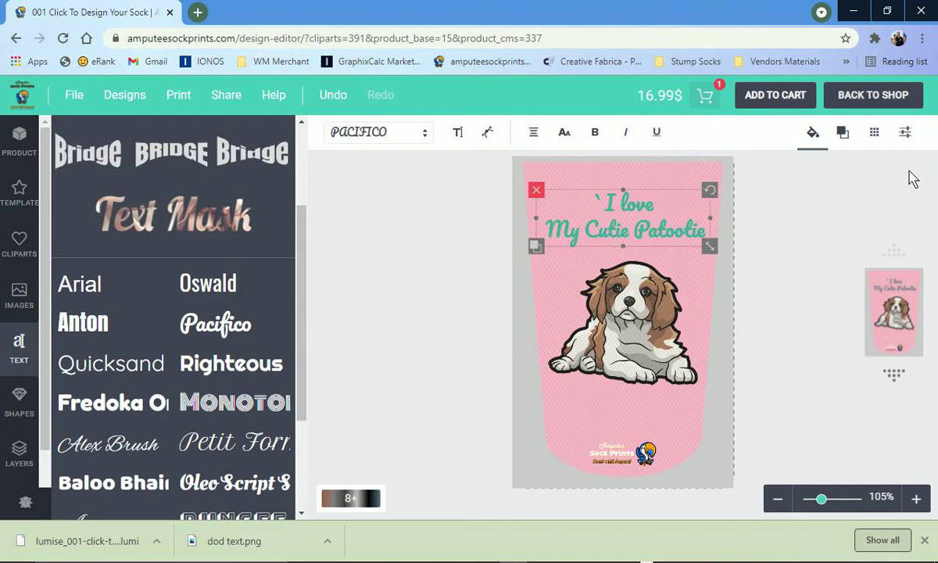
Add the finished puppy sock to the cart, dismiss the confirmation and return to the shop
left_click(776, 101)
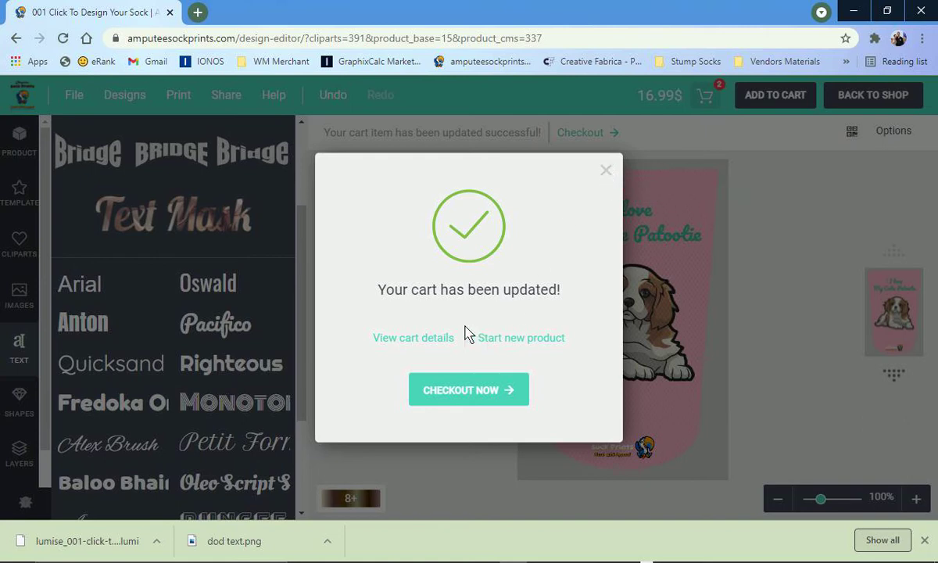
left_click(605, 170)
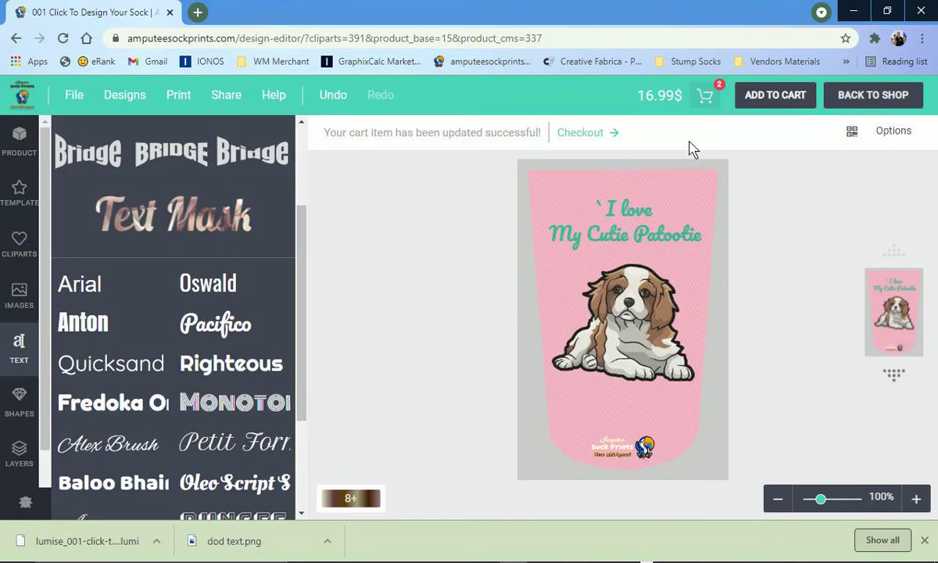
left_click(871, 102)
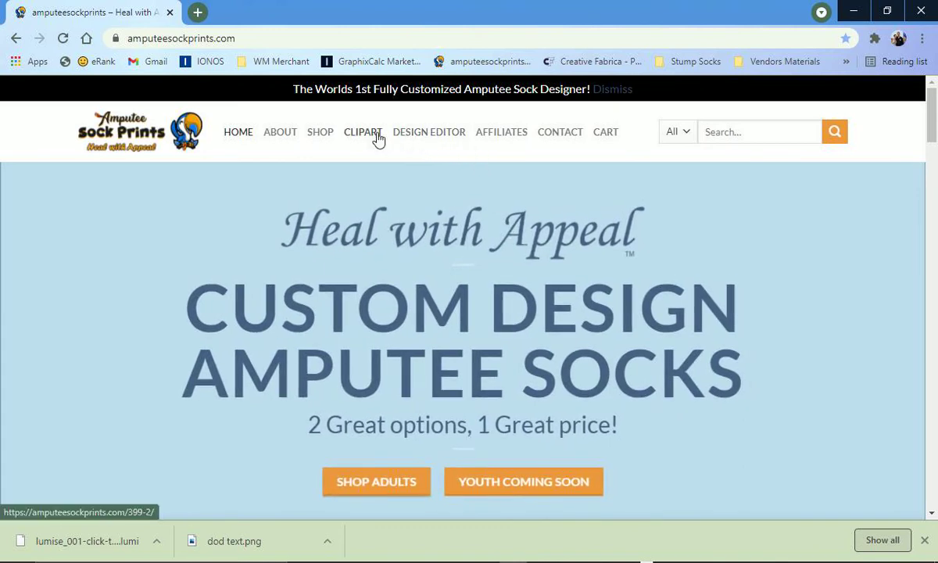
Open the design editor with the product "001 Click To Design Your Sock" and skip the short tour
left_click(424, 138)
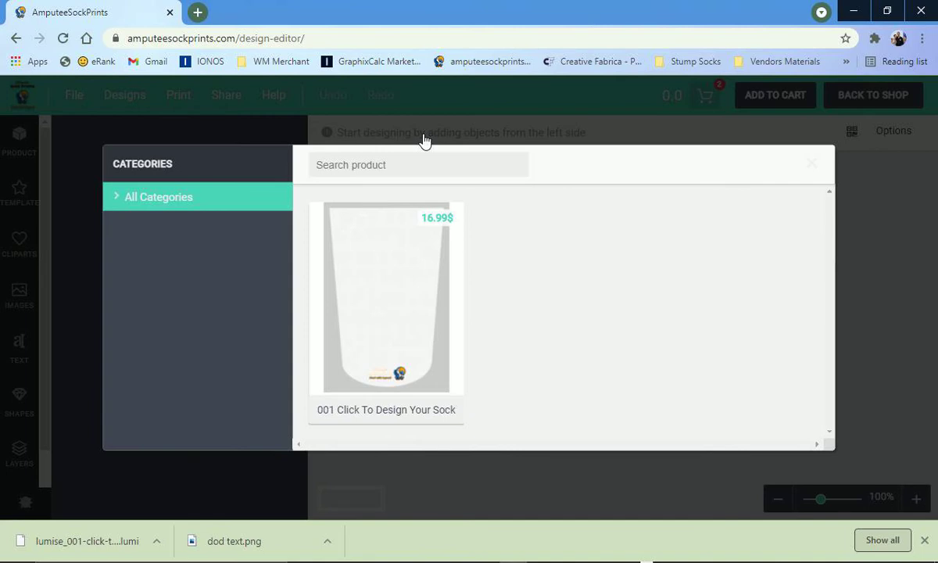
left_click(386, 298)
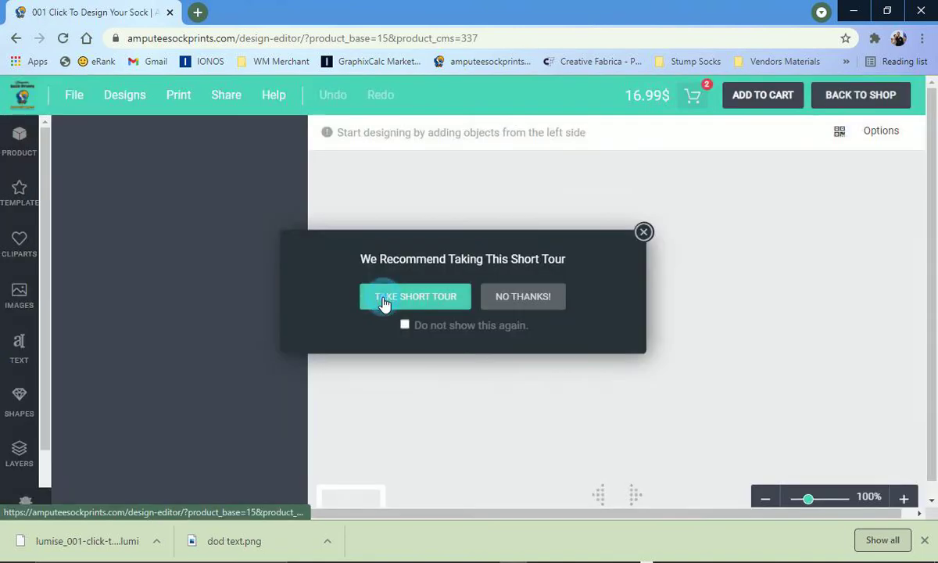
left_click(650, 238)
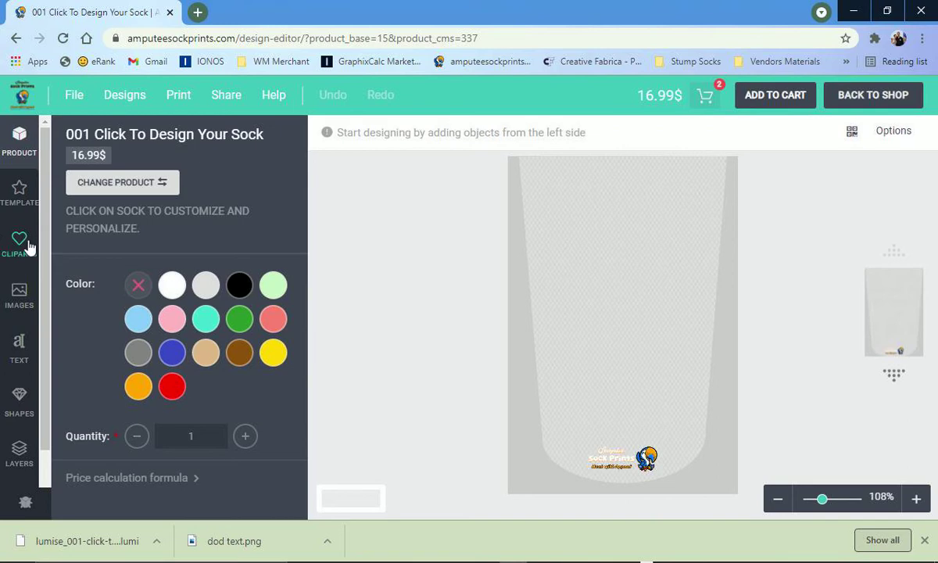
Upload 20210402_131800.jpg from the "amp demo" folder on the Desktop and place the dog photo on the sock
left_click(21, 299)
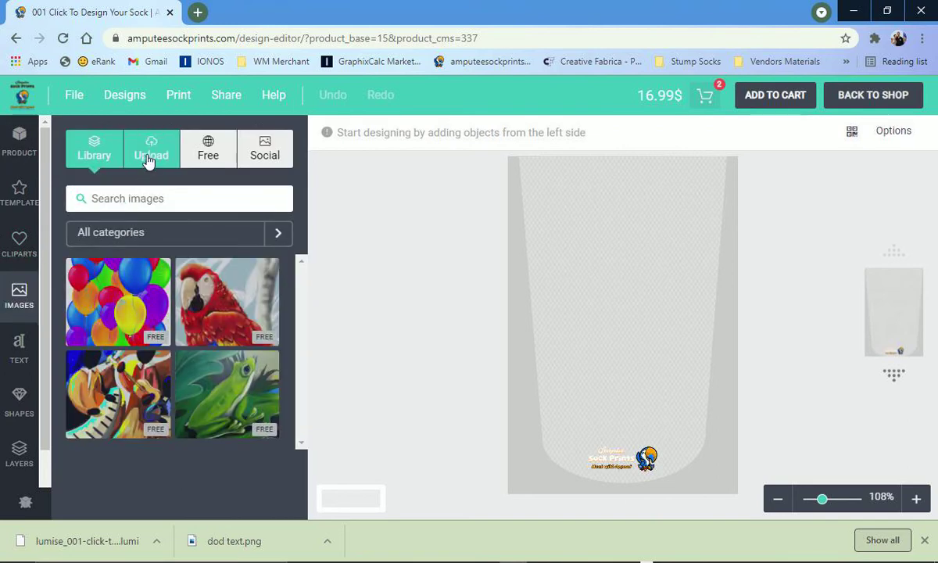
left_click(154, 157)
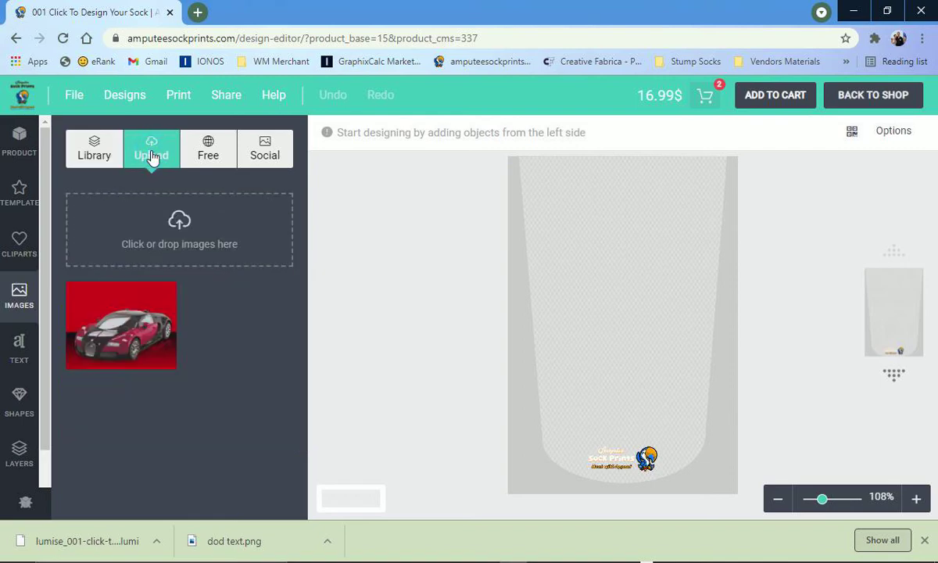
left_click(179, 218)
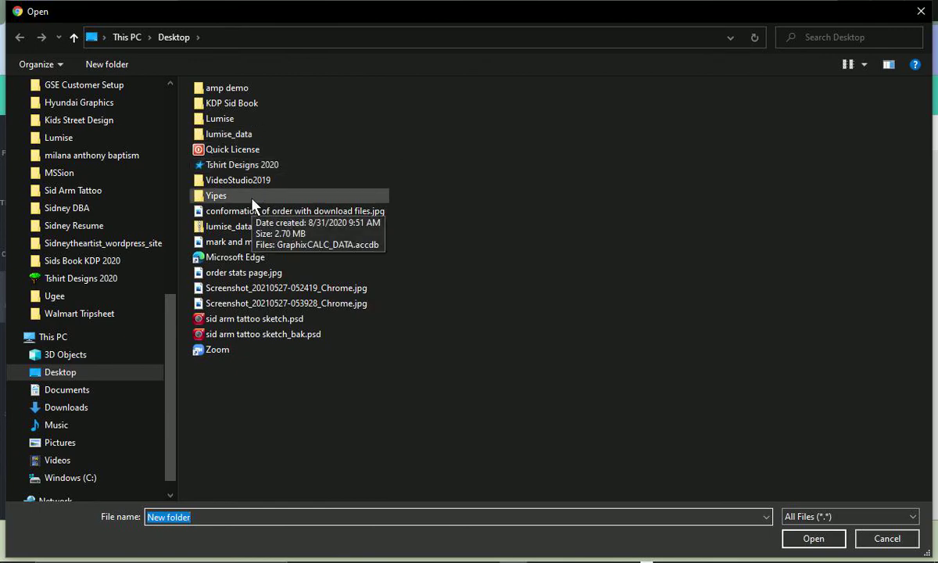
double_click(221, 87)
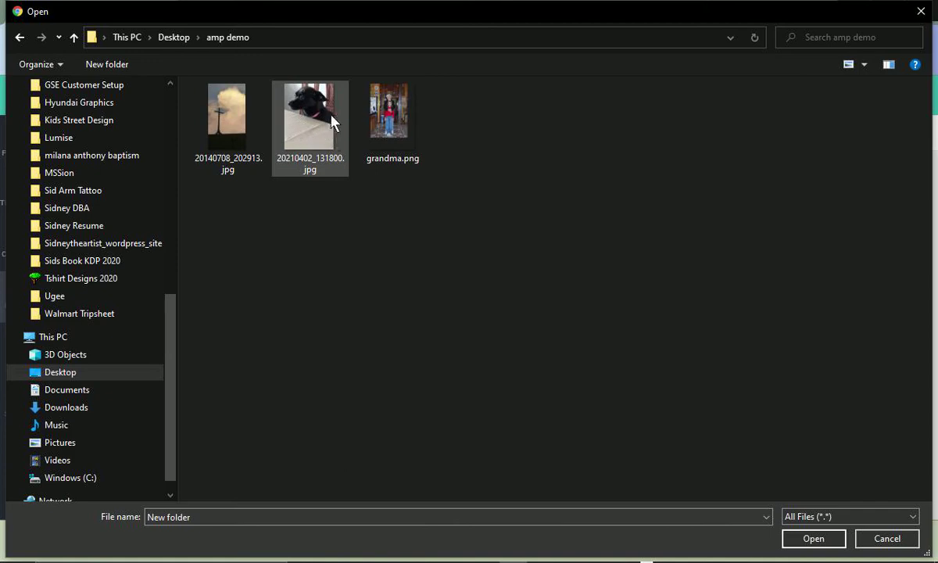
left_click(313, 135)
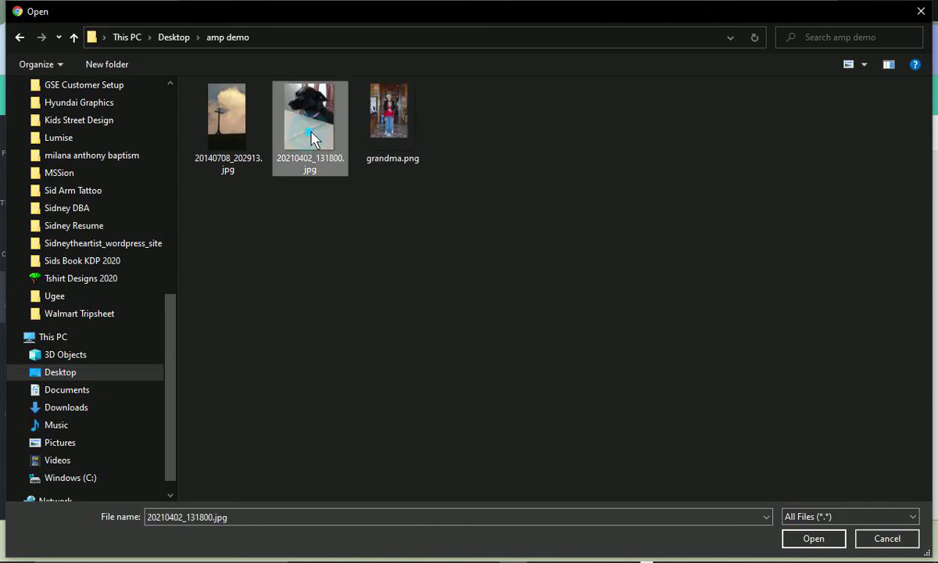
left_click(813, 538)
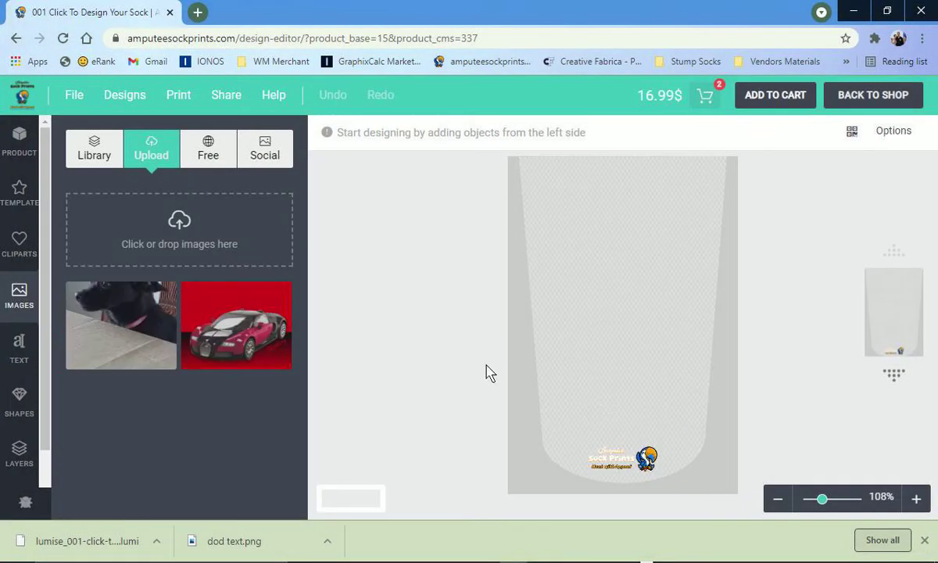
left_click(134, 316)
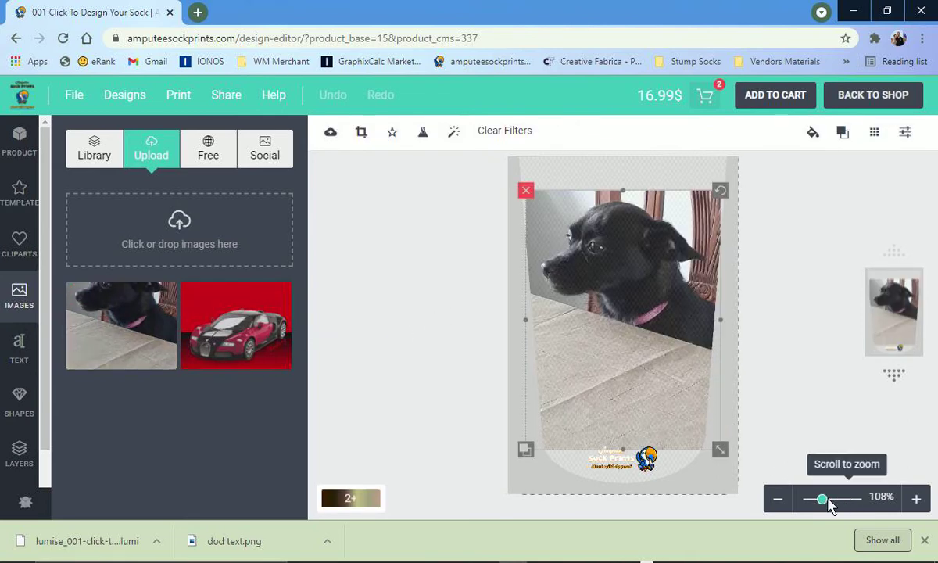
Shift the dog photo towards the sock's upper left and enlarge it until it covers the whole sock
scroll(822, 501, "down", 2)
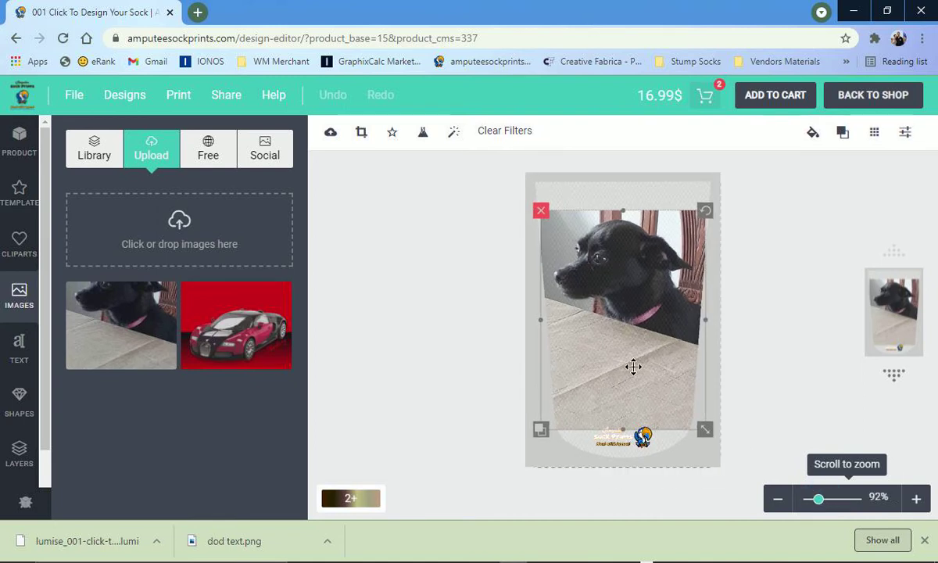
left_click_drag(633, 366, 603, 322)
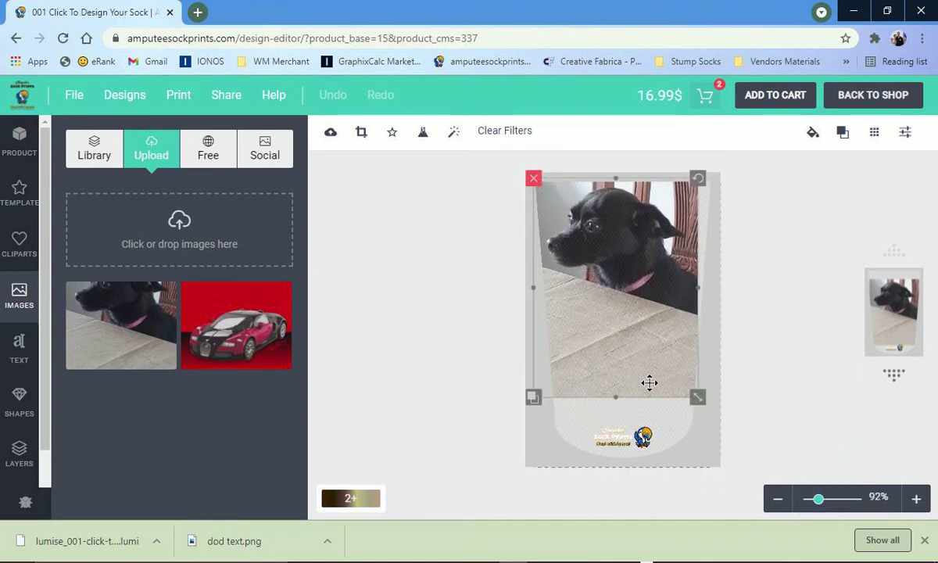
left_click_drag(698, 397, 719, 427)
left_click_drag(661, 357, 667, 385)
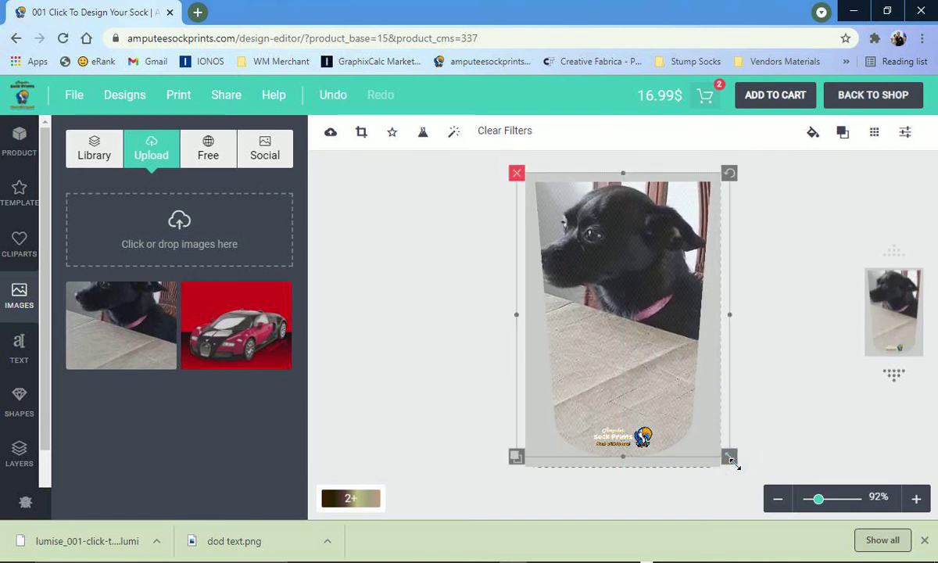
left_click_drag(731, 462, 737, 467)
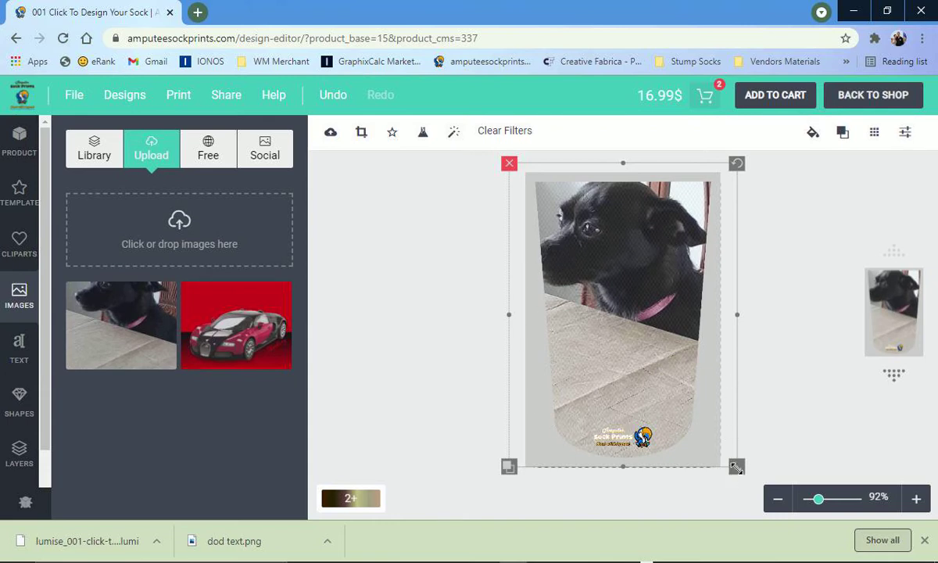
Shrink the dog photo, align it with the sock's upper-left corner, enlarge it to extend past the sock's right and bottom edges, and deselect it
left_click_drag(736, 467, 706, 417)
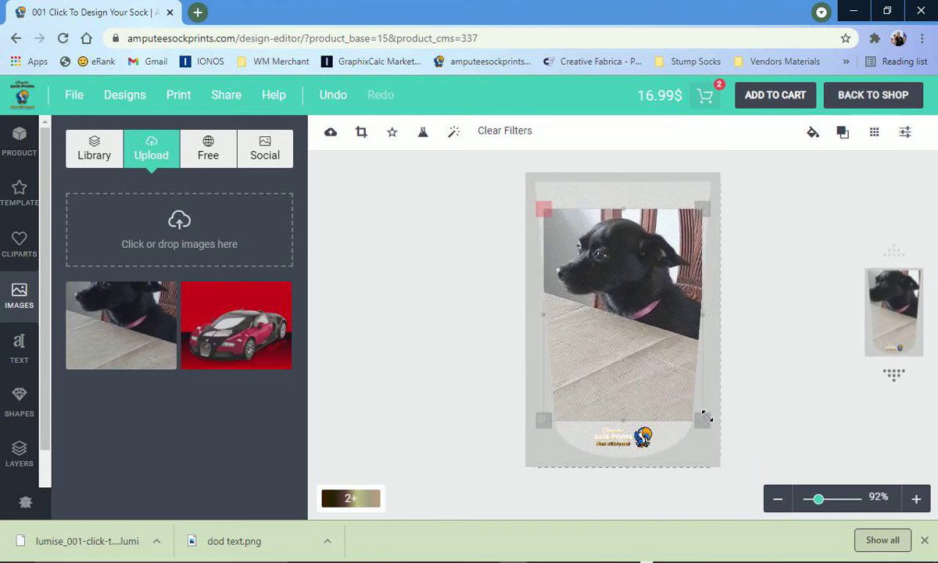
left_click_drag(677, 350, 671, 314)
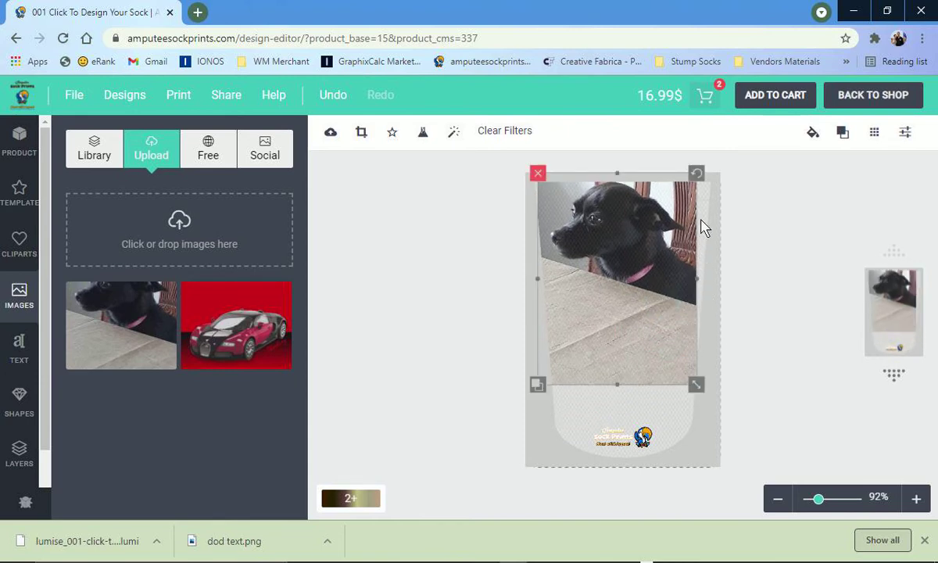
left_click_drag(659, 214, 651, 214)
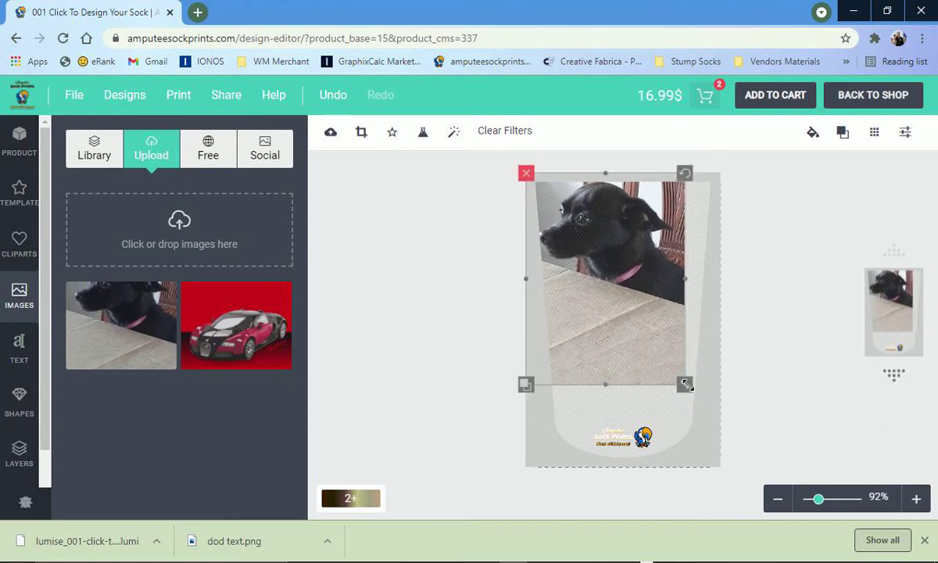
left_click_drag(684, 384, 723, 434)
left_click_drag(643, 356, 659, 393)
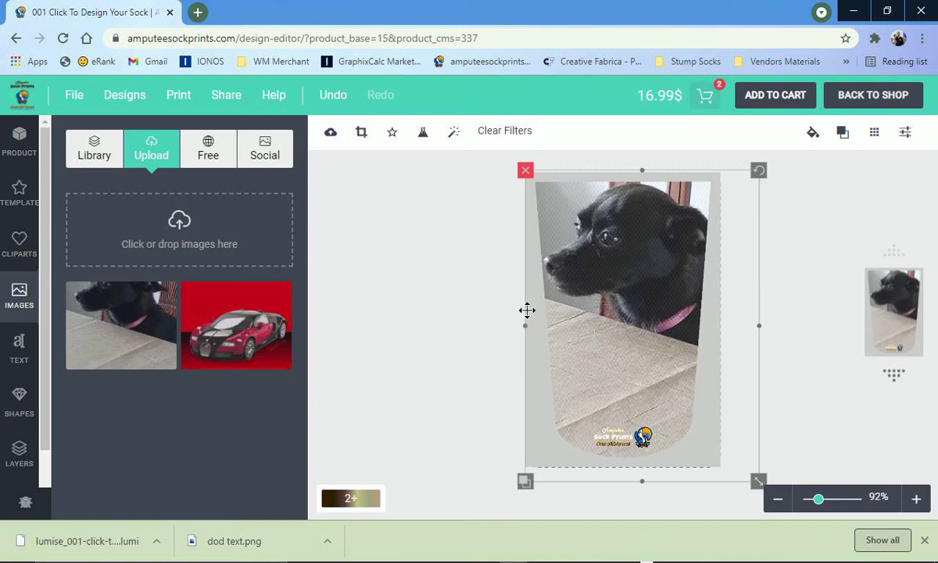
left_click(428, 321)
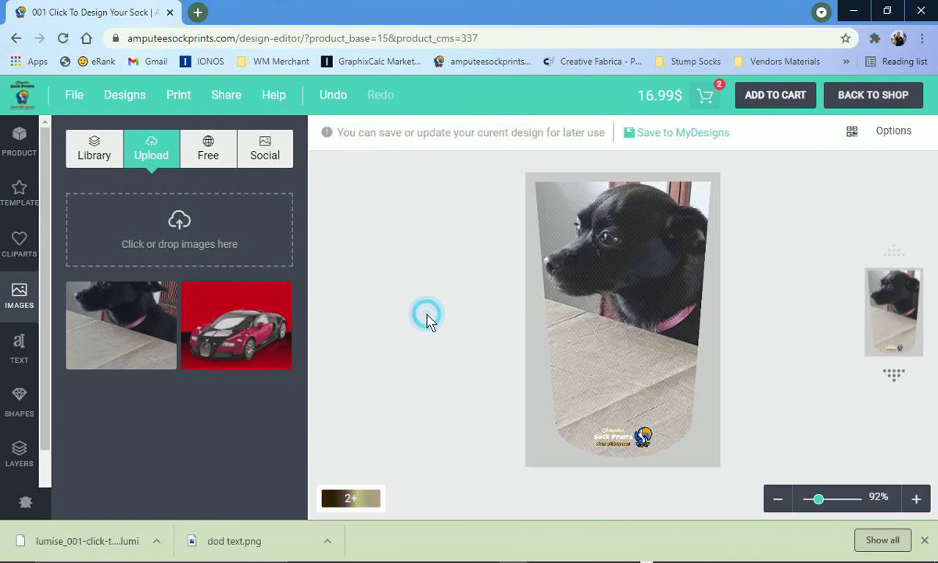
Add a text object in the Quicksand font reading "LUCY" to the sock and set its font size to 42 px
left_click(17, 347)
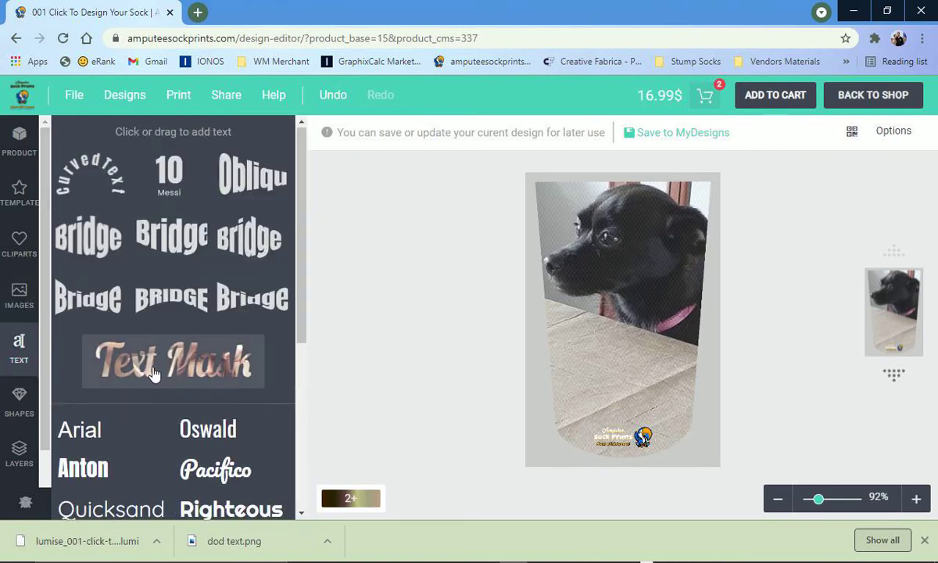
scroll(154, 375, "down", 1)
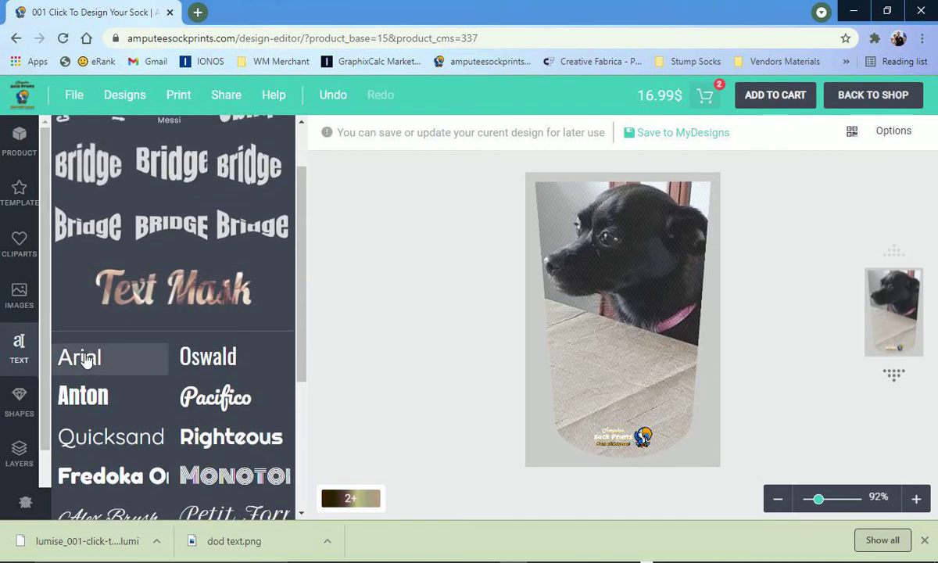
left_click(100, 439)
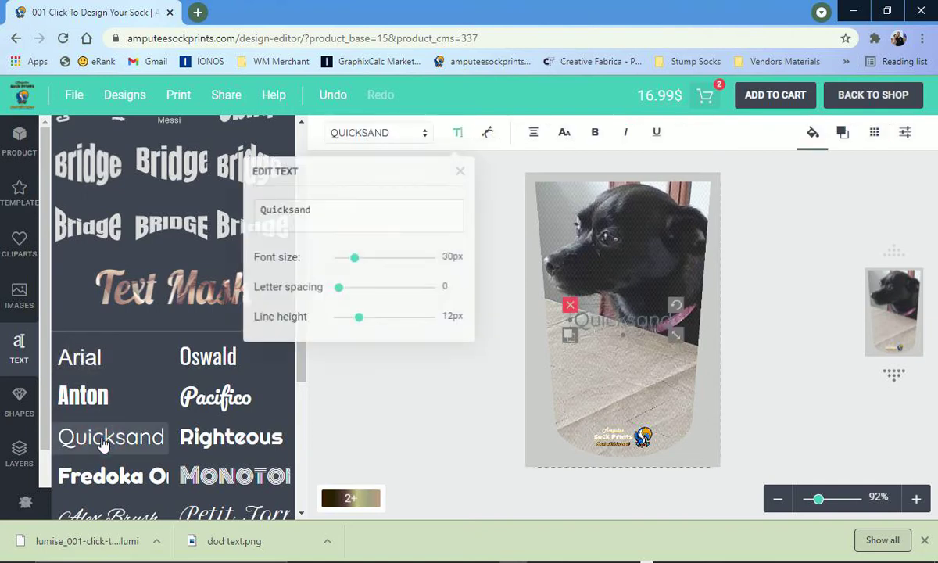
double_click(342, 208)
type("LUCY")
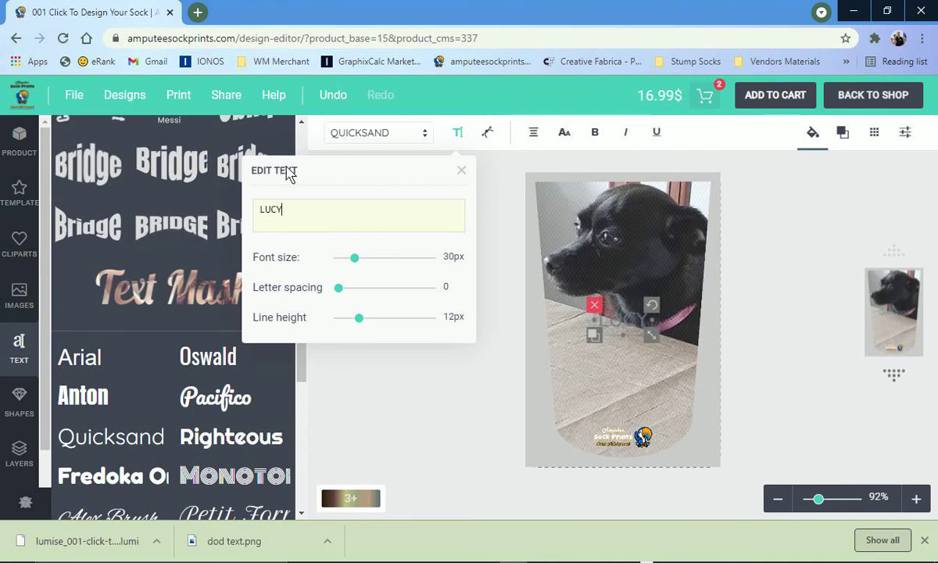
left_click_drag(352, 262, 364, 263)
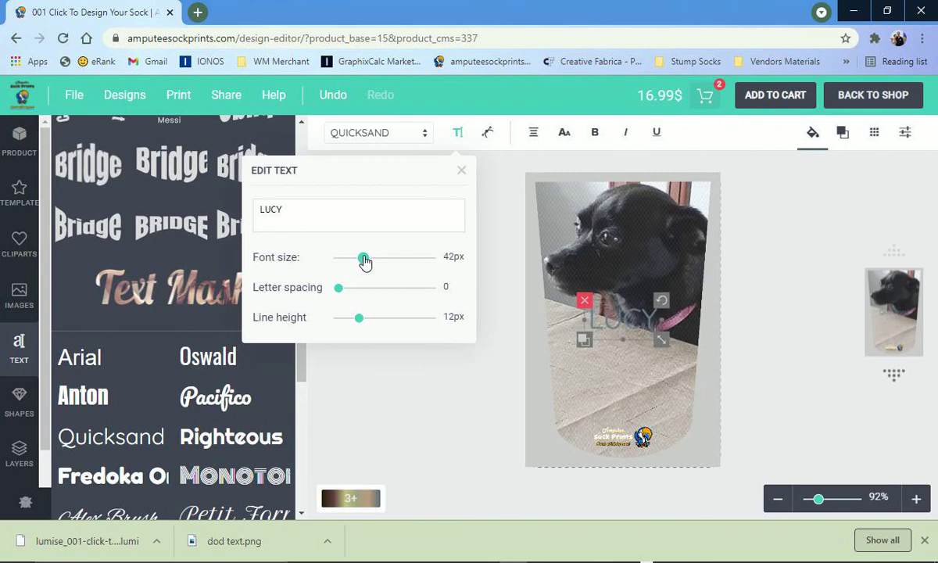
left_click(461, 171)
Fill the LUCY text with red #e53935 and give it a stroke about 25 px wide in red #dd3333
left_click(815, 134)
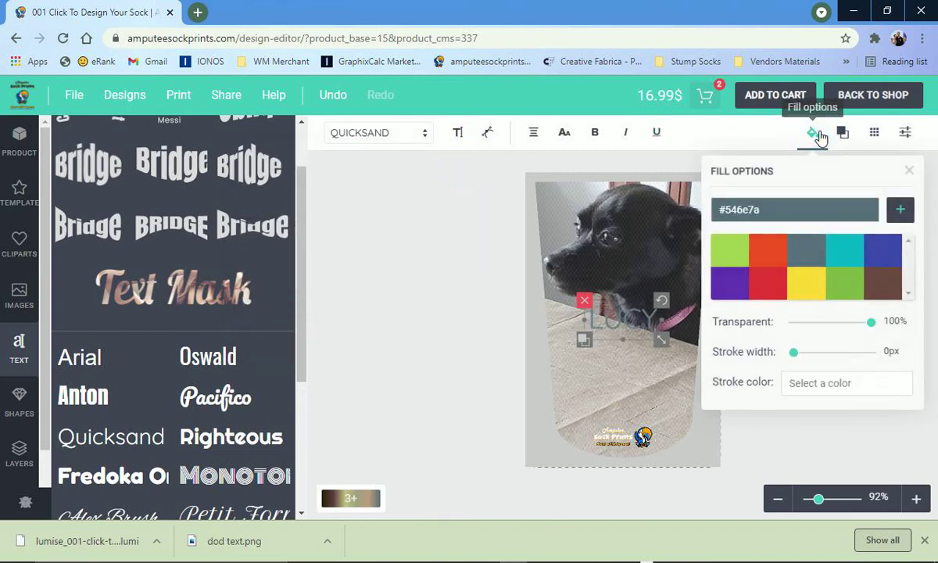
left_click(757, 291)
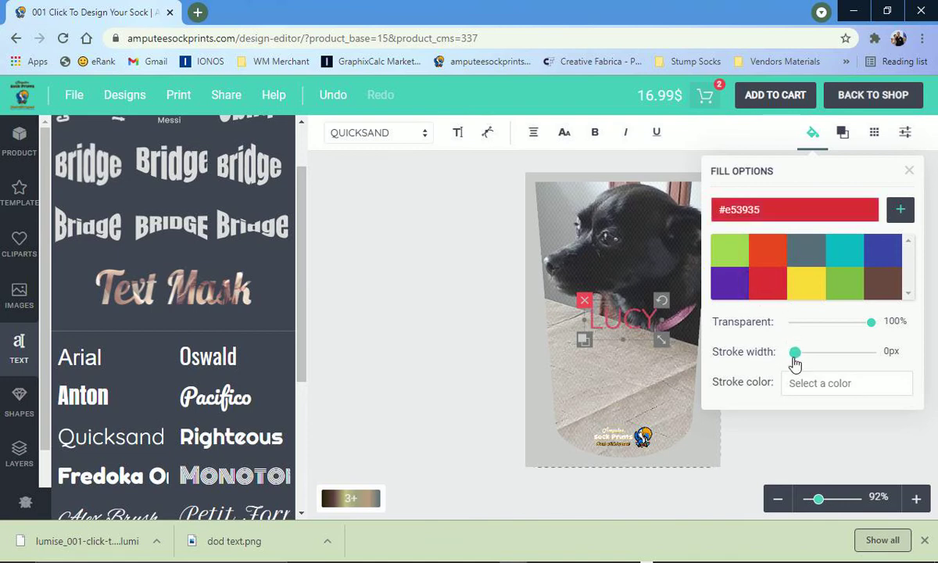
left_click_drag(794, 353, 813, 357)
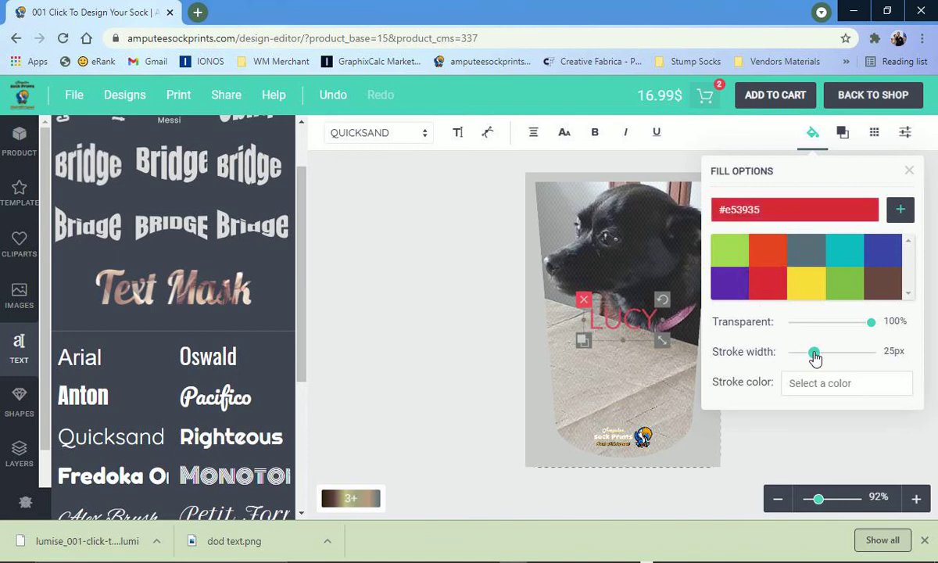
left_click(807, 383)
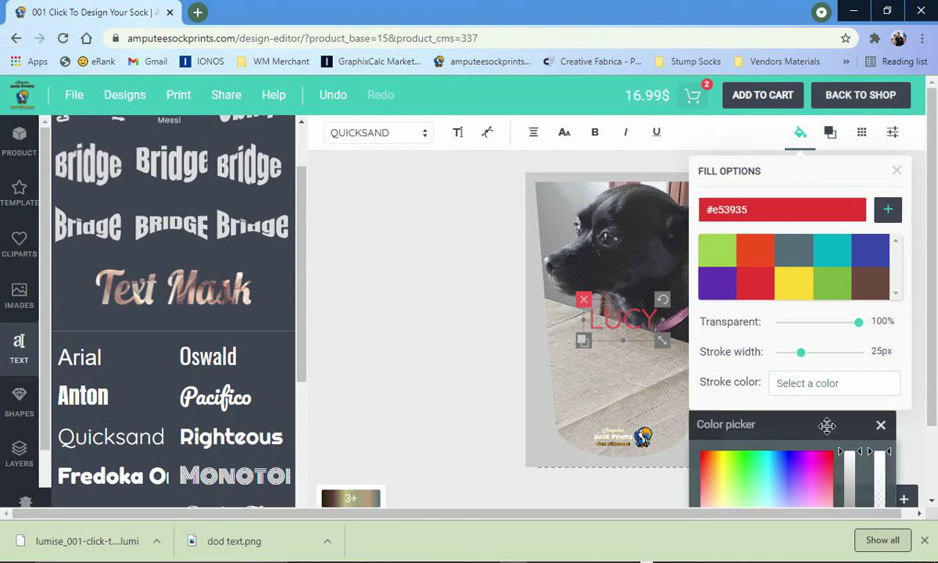
left_click_drag(818, 415, 375, 189)
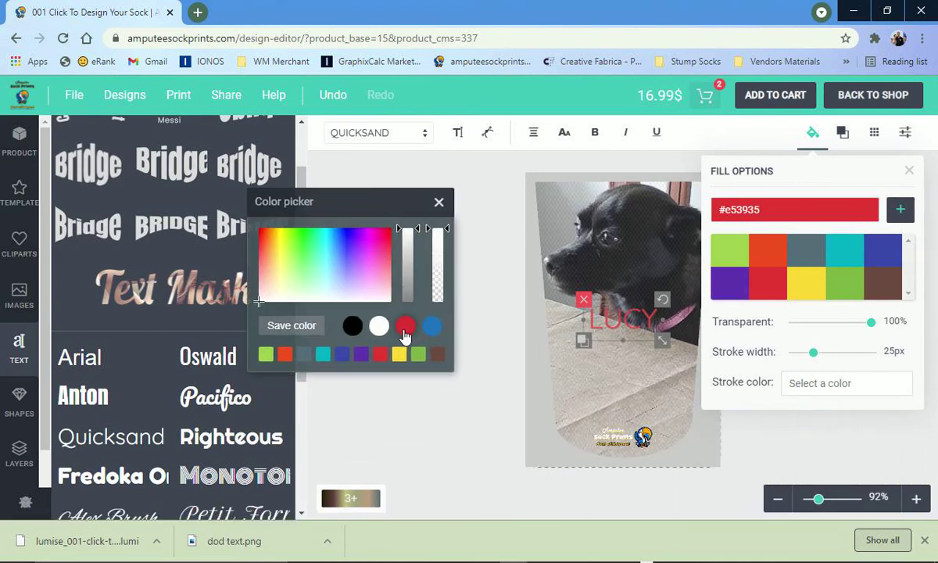
left_click(406, 325)
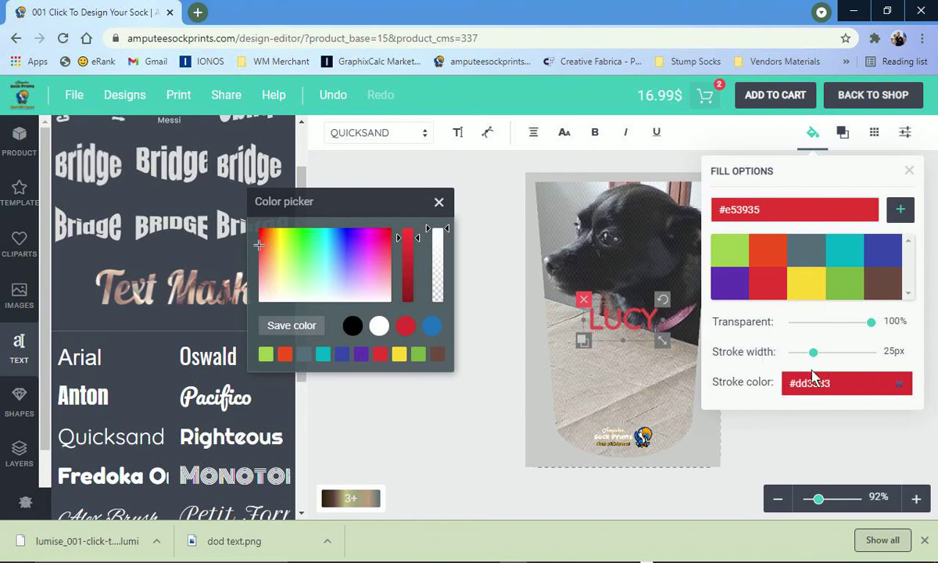
mouse_move(810, 354)
left_mouse_down()
mouse_move(833, 356)
mouse_move(816, 357)
left_mouse_up()
left_click(439, 201)
left_click(908, 171)
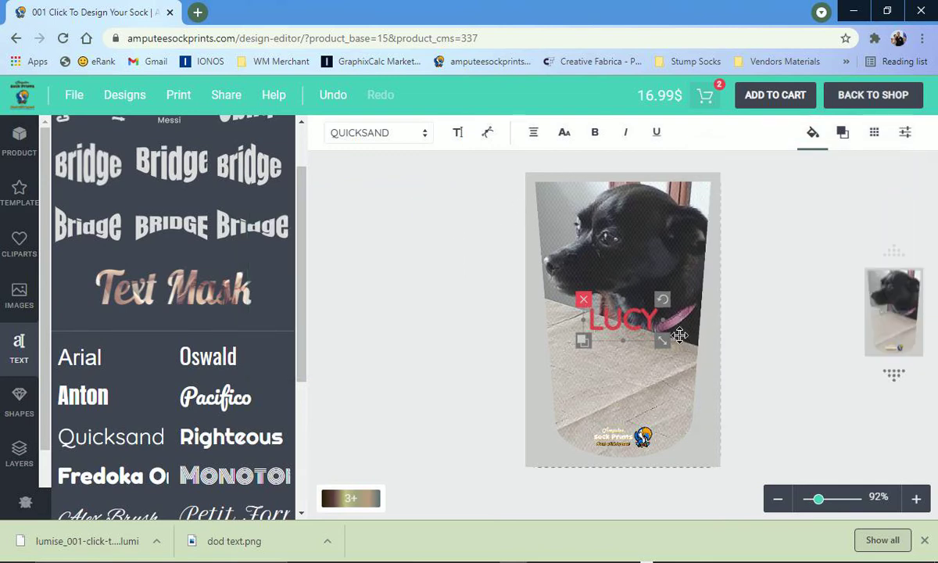
Place the LUCY text below the dog on the table area, tilt it clockwise along the table edge, enlarge it, and deselect it
left_click_drag(645, 317, 663, 346)
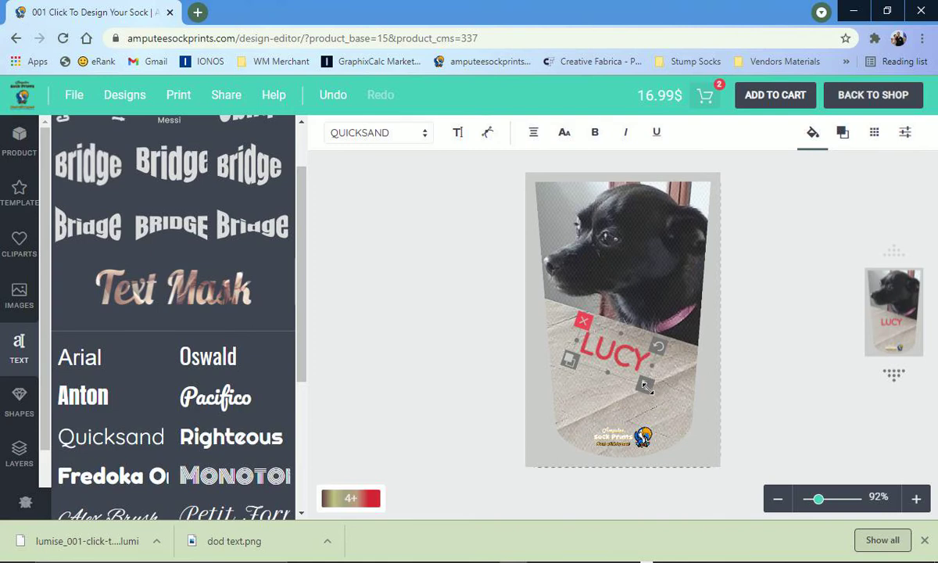
left_click_drag(662, 390, 664, 400)
left_click_drag(655, 363, 628, 352)
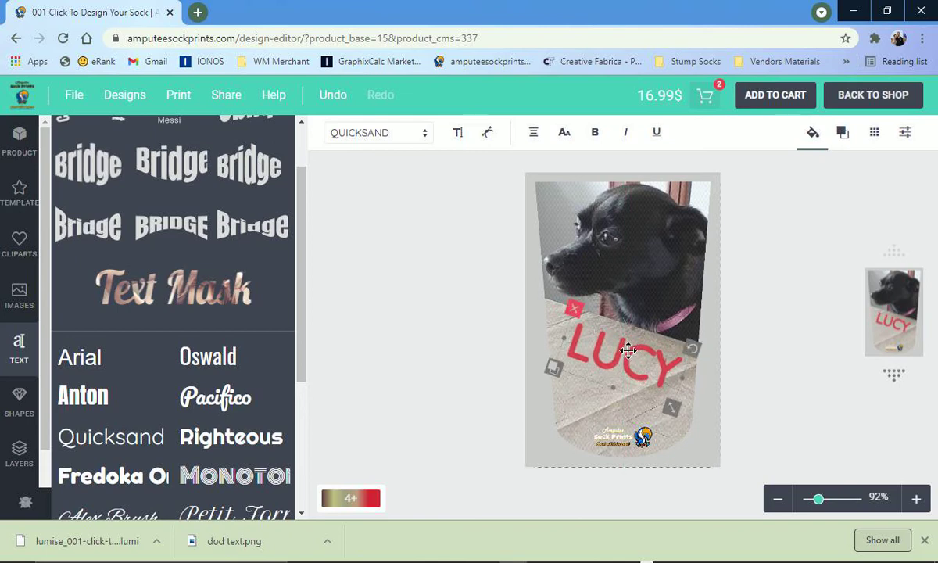
left_click(743, 309)
left_click(796, 310)
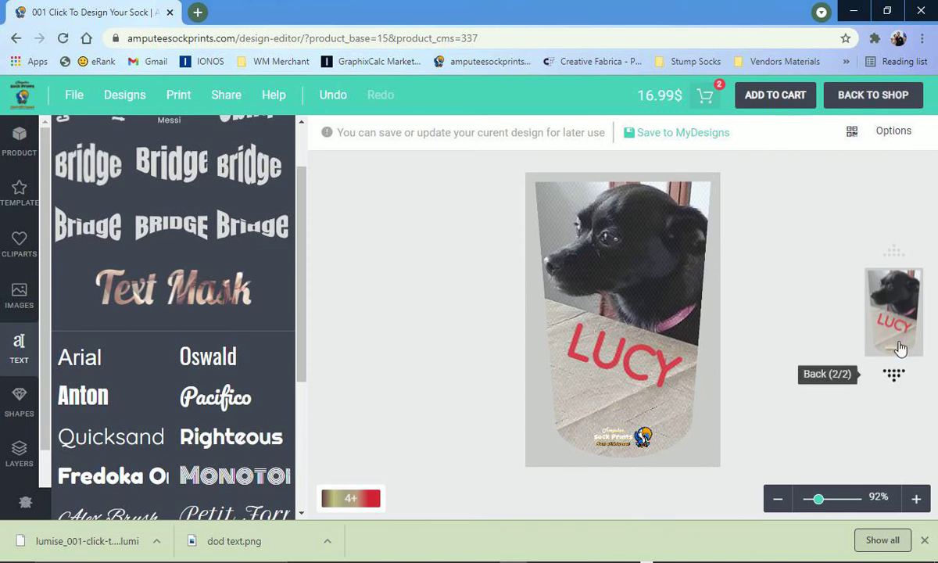
Save the sock's front design to My Designs and also save it as a file
left_click(895, 380)
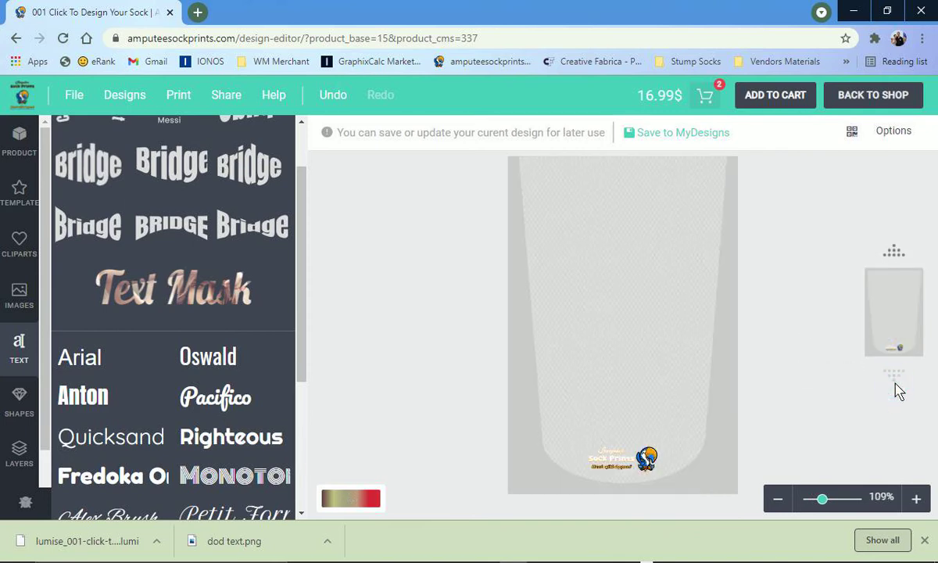
left_click(895, 254)
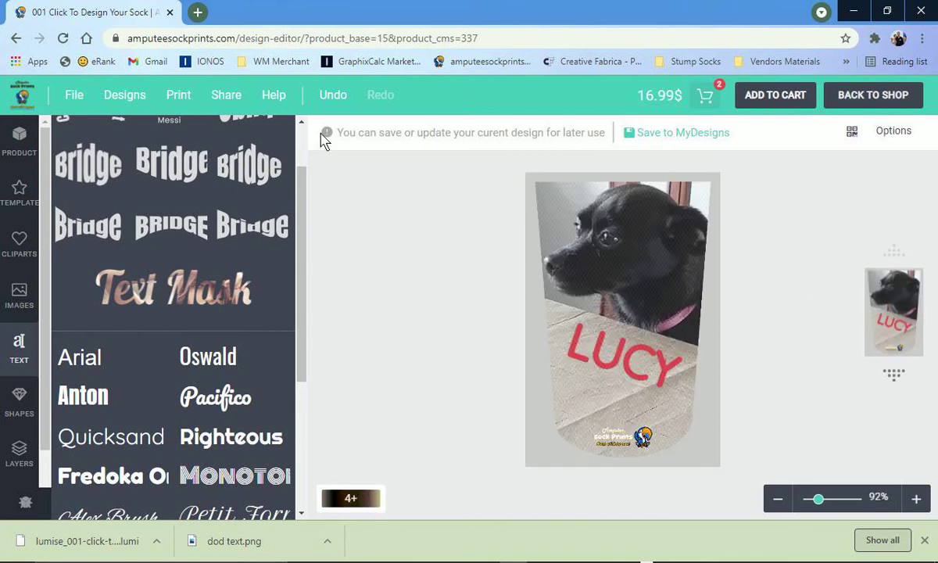
left_click(74, 97)
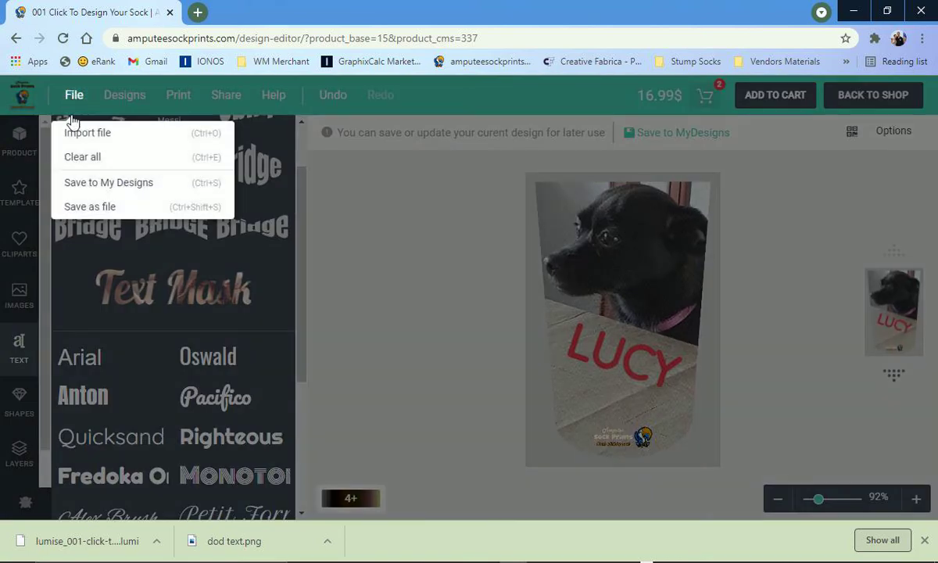
left_click(93, 185)
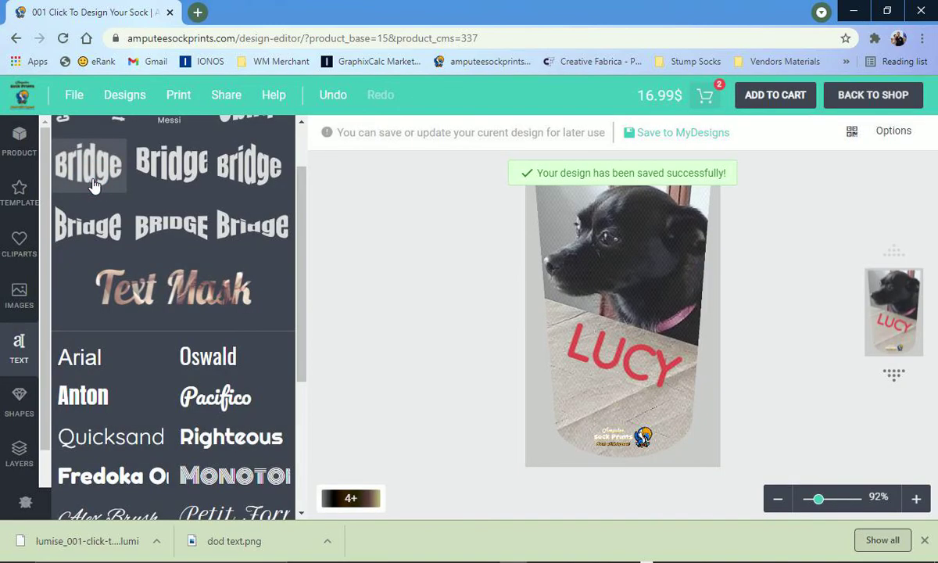
left_click(79, 99)
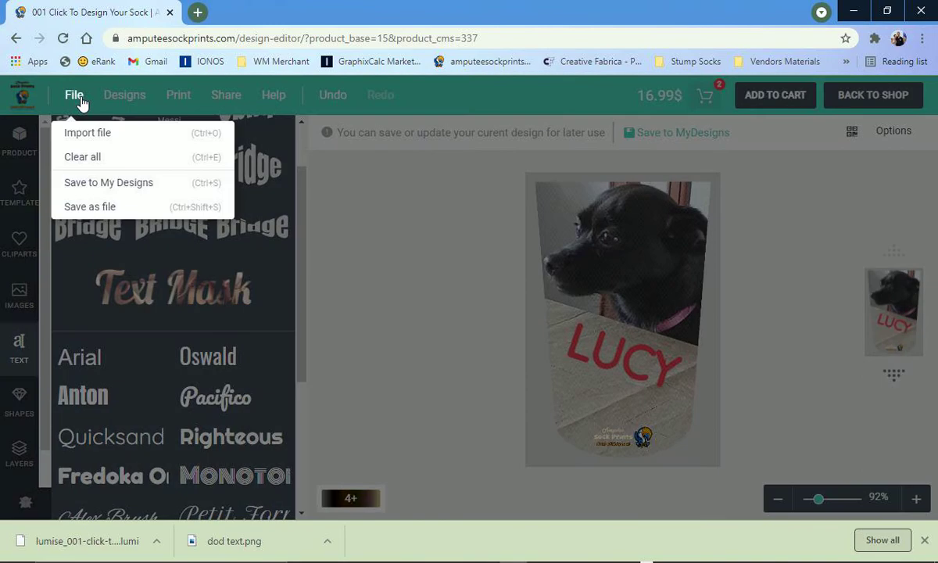
left_click(90, 207)
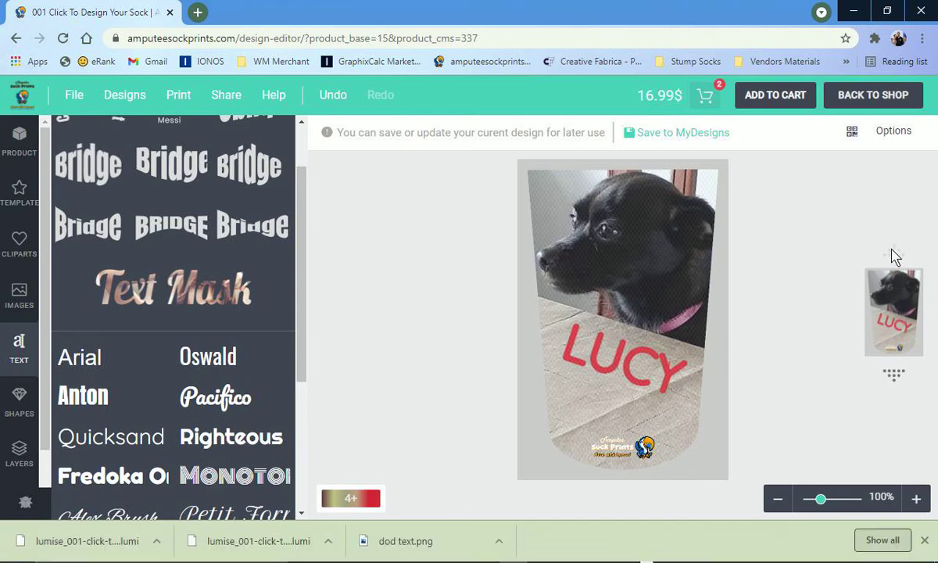
Import lumise_001-click-to-design-your-sock_atolhT1F2w.lumi from the Downloads folder onto the back side of the sock
left_click(894, 379)
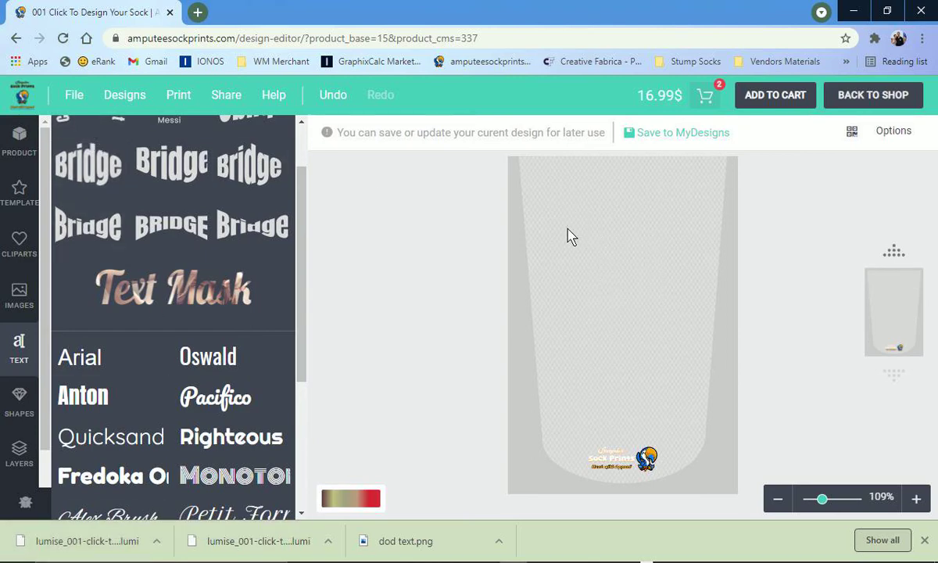
left_click(74, 95)
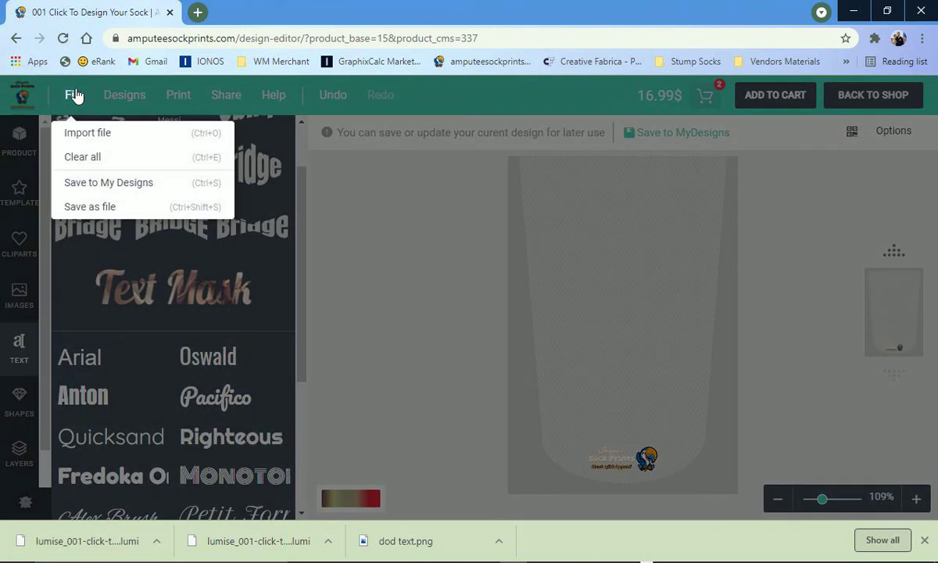
left_click(78, 133)
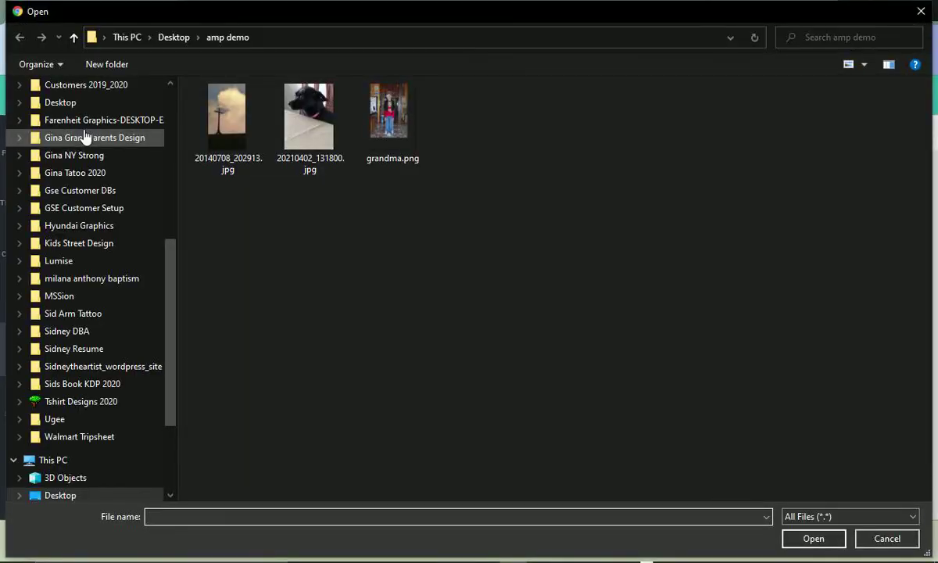
left_click_drag(169, 270, 166, 119)
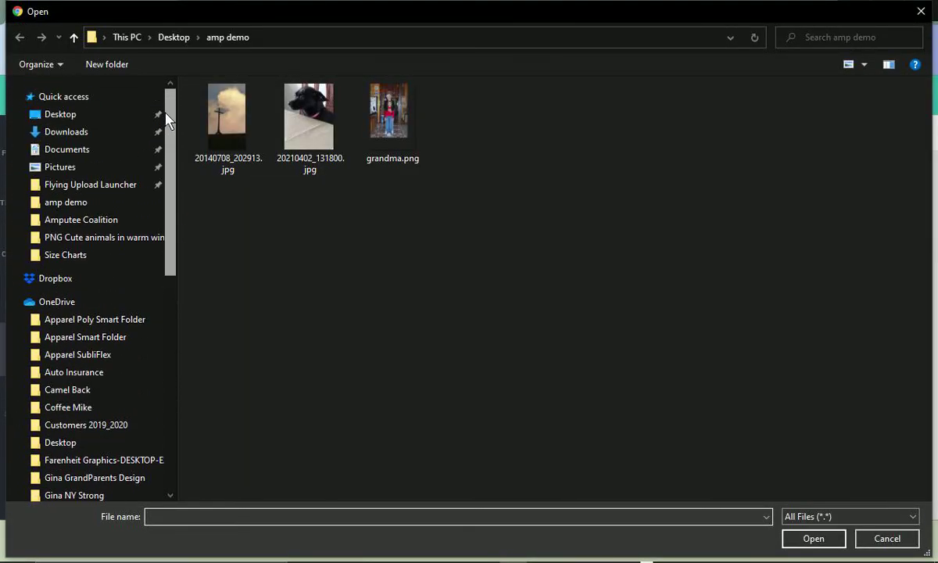
left_click(89, 133)
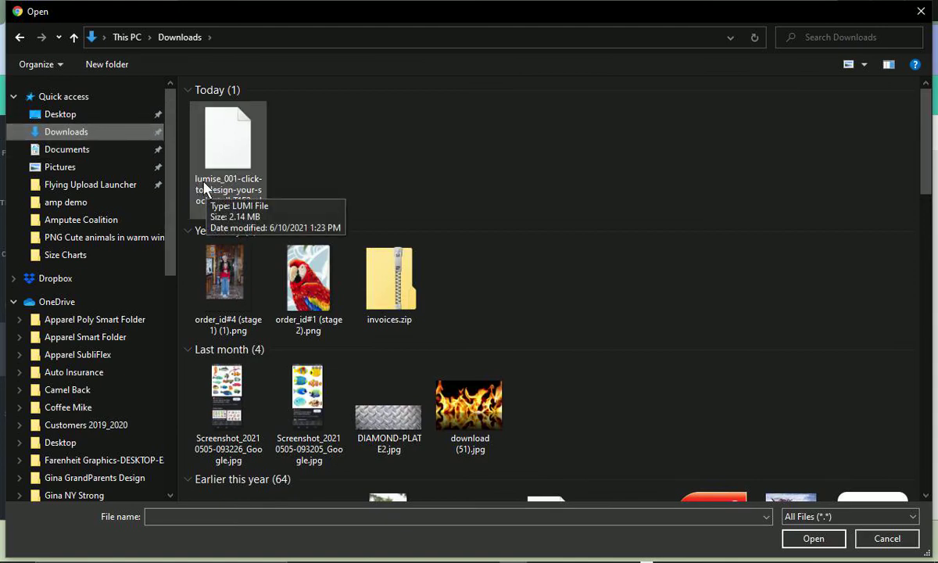
double_click(225, 150)
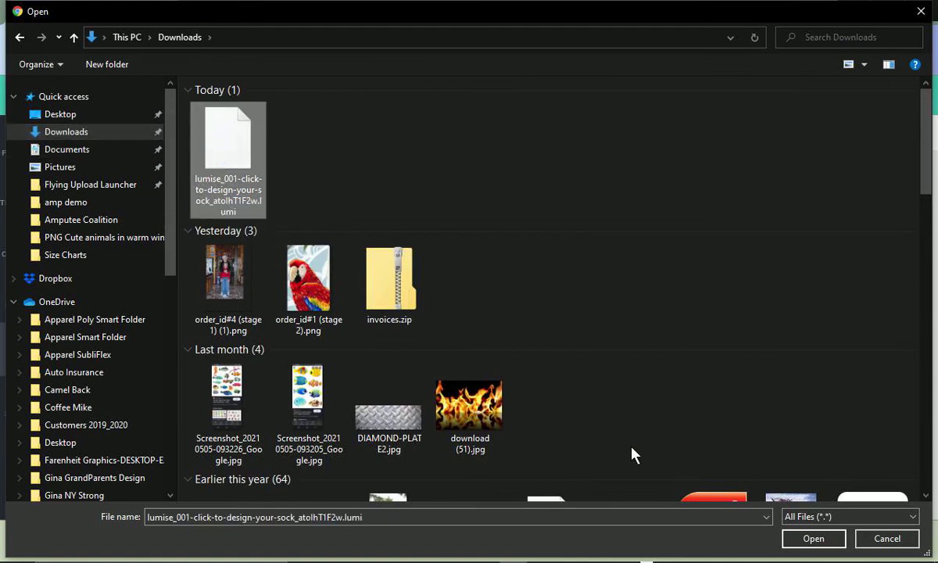
left_click(826, 542)
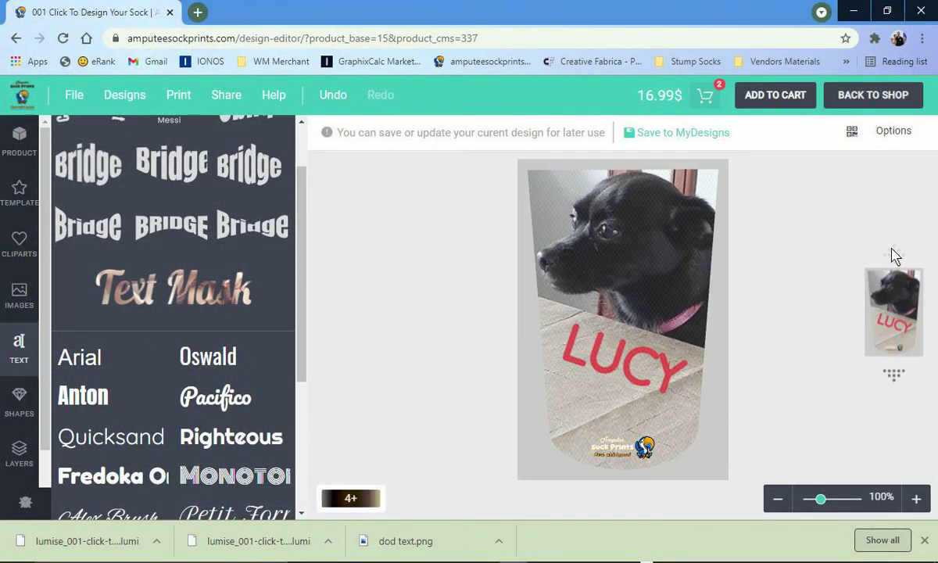
Compare the sock's front and back sides at 100% zoom and add the finished design to the cart
left_click(895, 375)
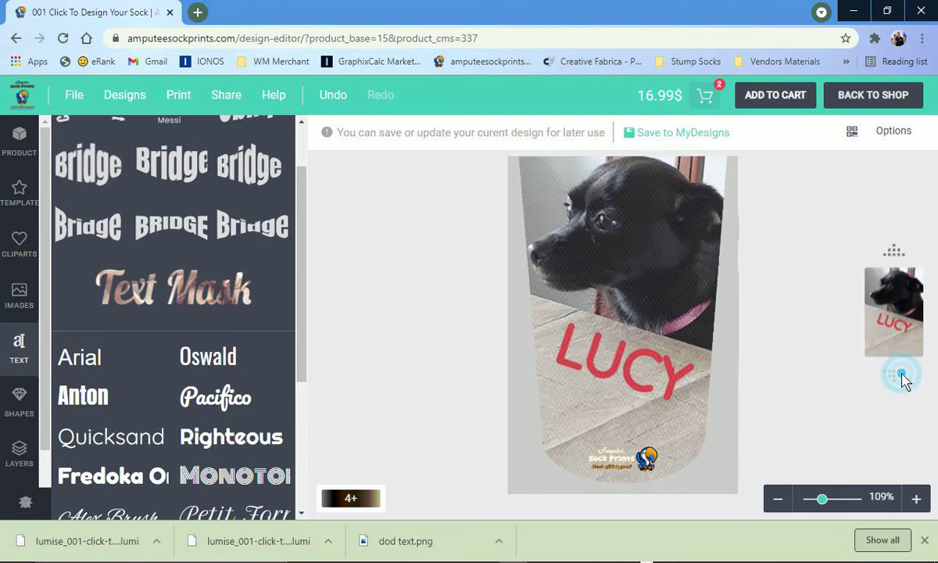
left_click_drag(821, 500, 822, 503)
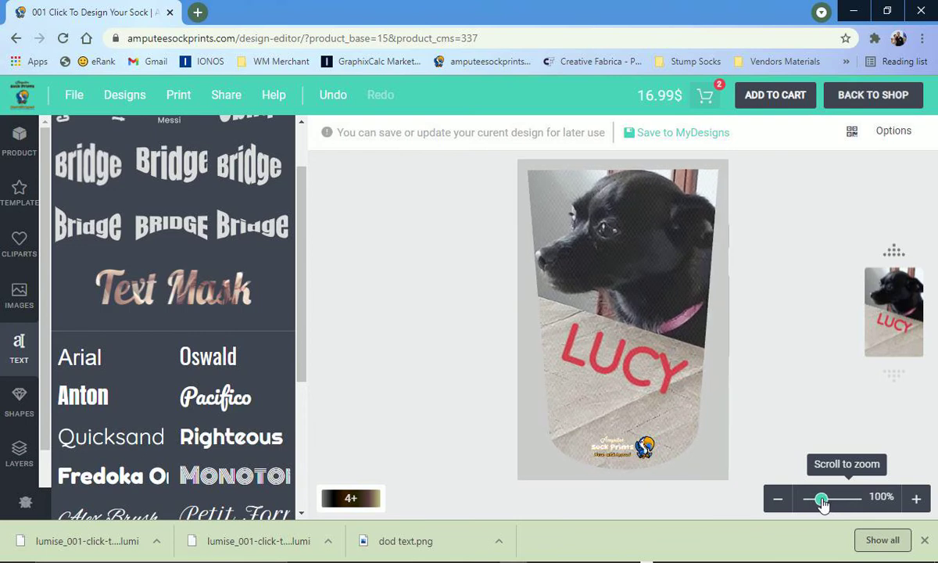
left_click(894, 251)
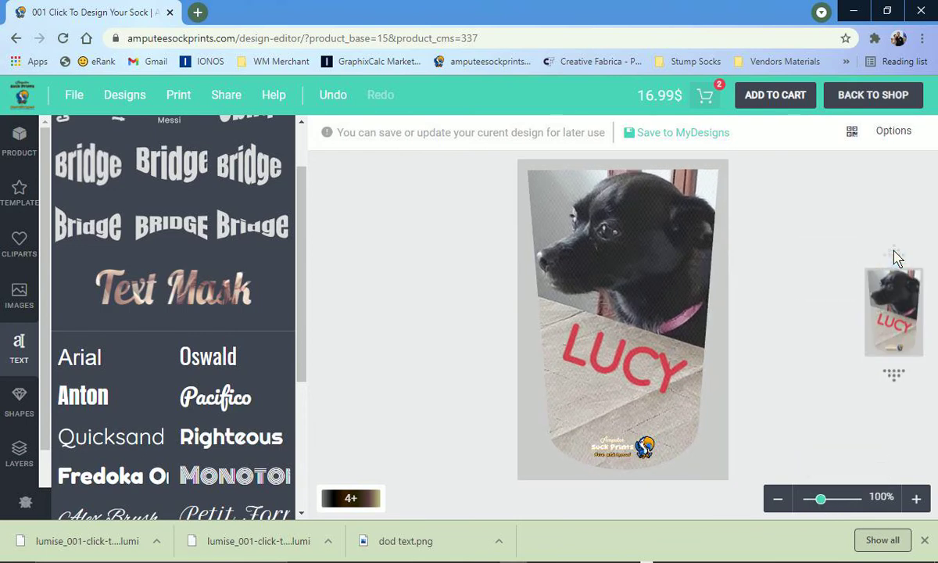
left_click(885, 379)
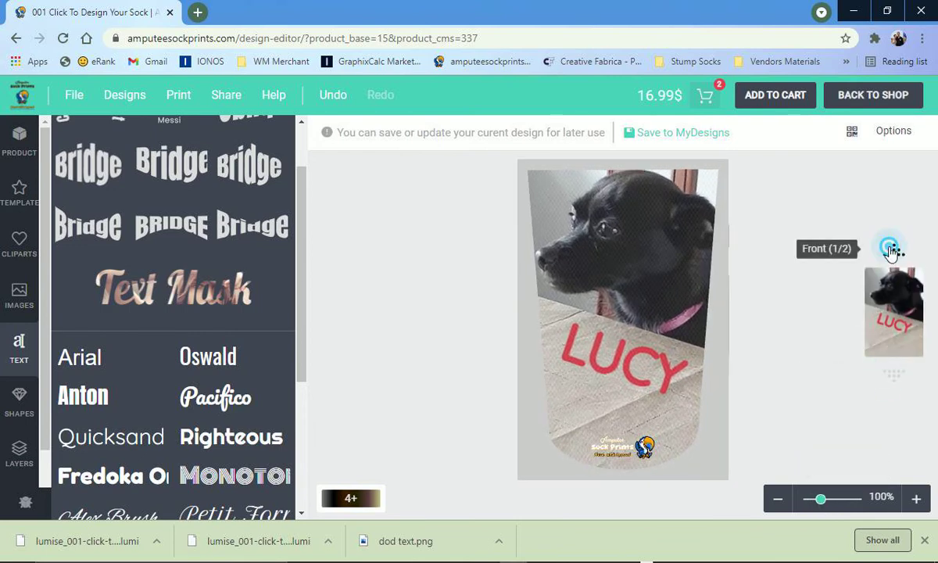
left_click(891, 250)
left_click(894, 377)
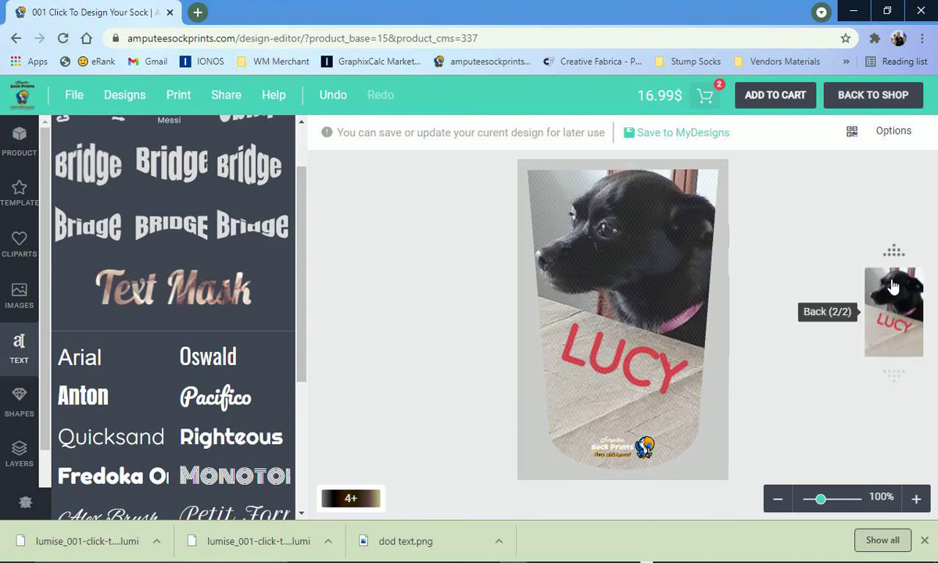
left_click(894, 251)
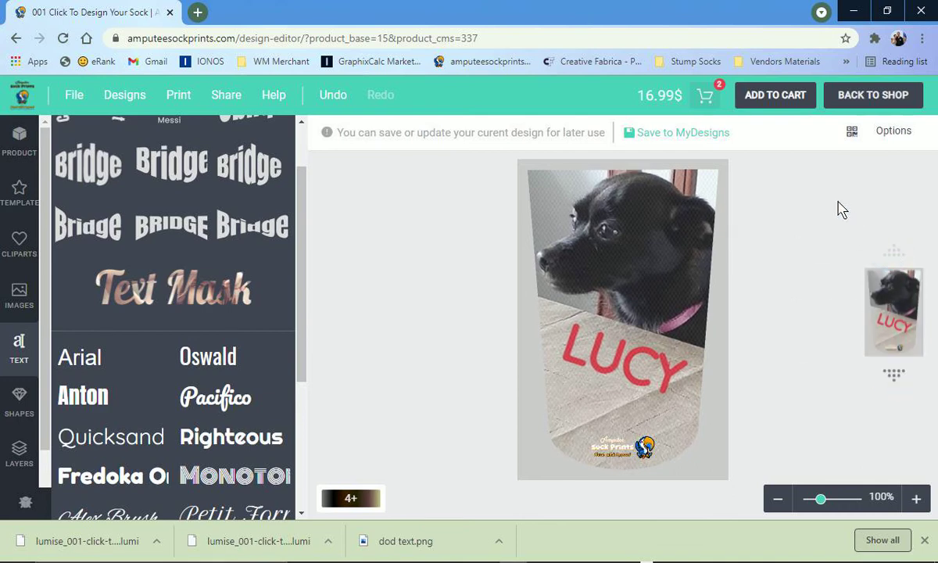
left_click(790, 105)
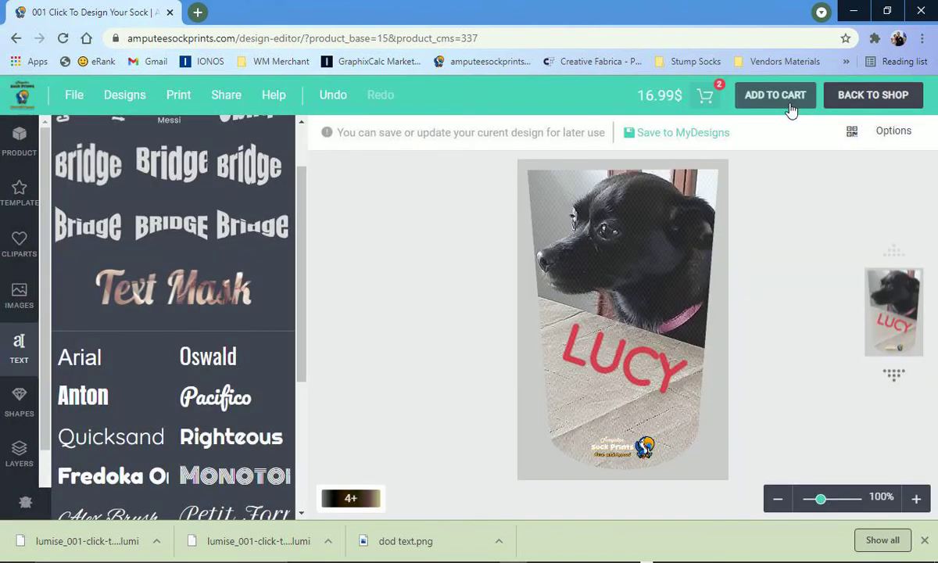
Add the two-sided LUCY dog photo sock to the cart and proceed to the checkout page
left_click(791, 108)
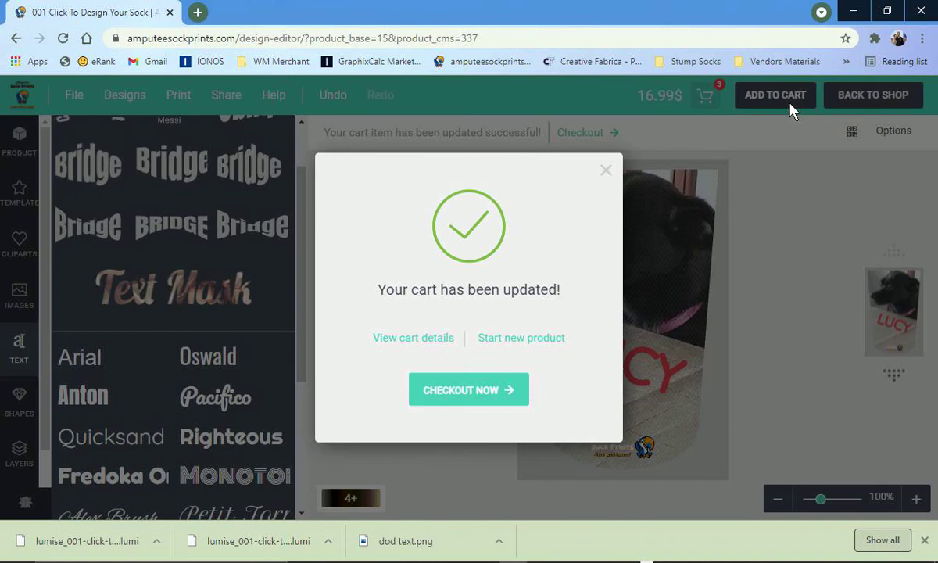
left_click(465, 390)
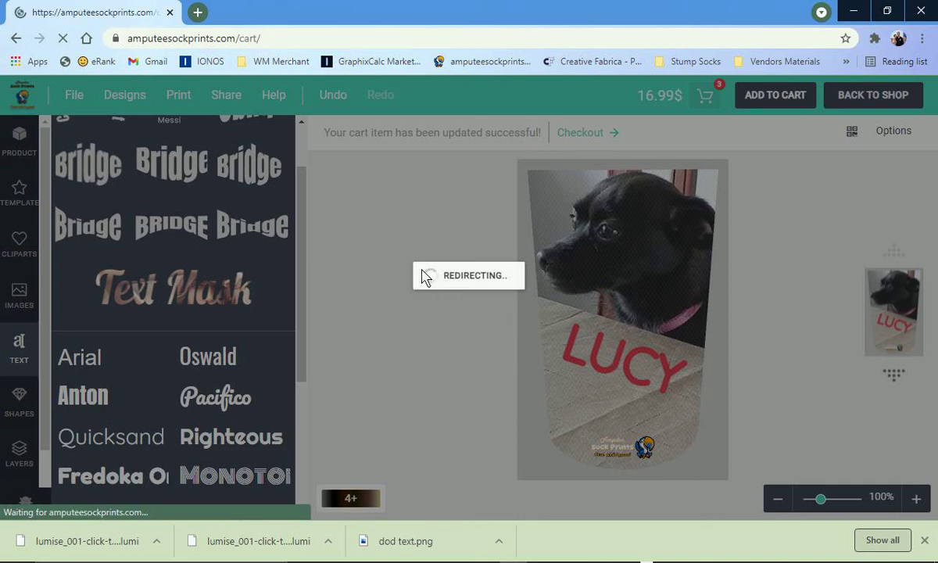
Review the shopping cart, checking each sock's design previews, color, quantity and price along with the cart totals and payment options
scroll(422, 278, "down", 1)
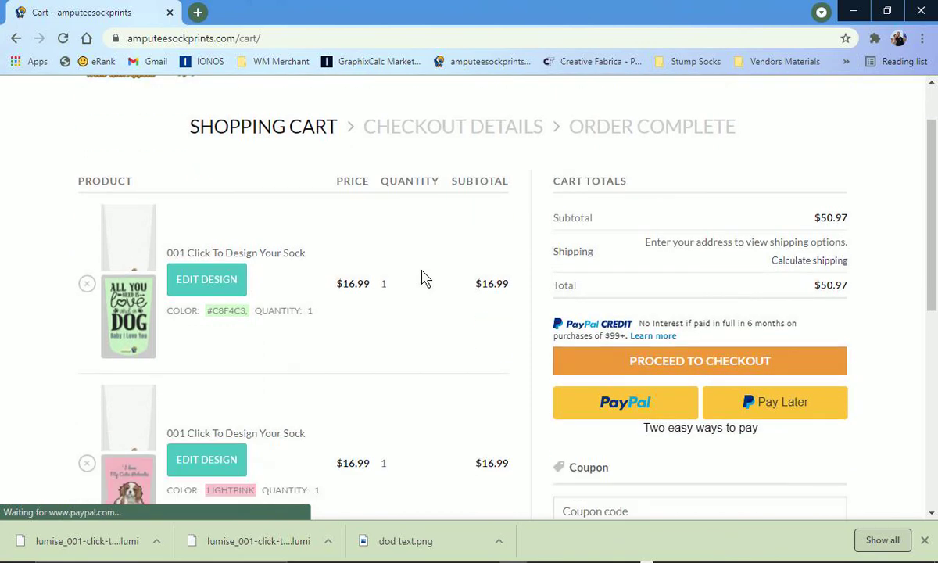
scroll(422, 277, "down", 2)
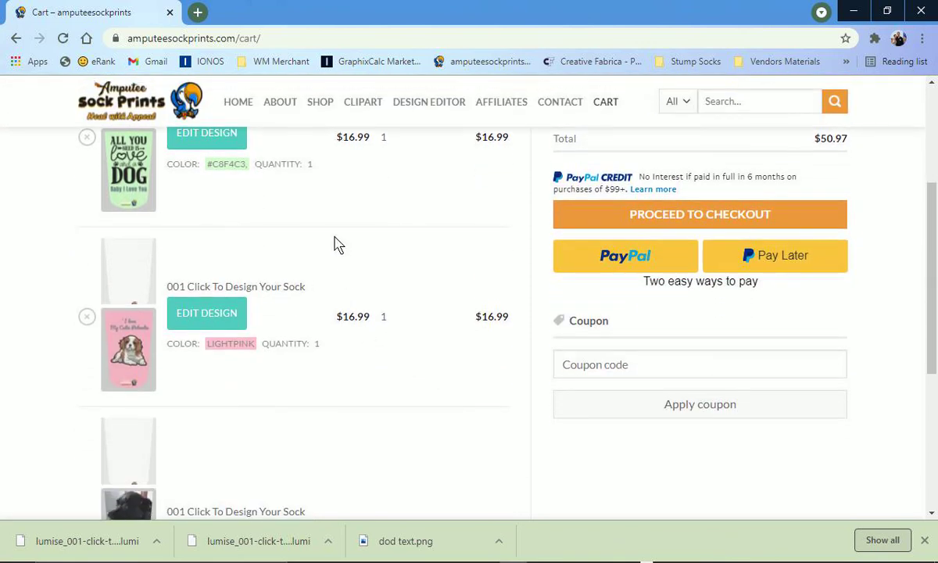
scroll(264, 228, "down", 1)
scroll(262, 230, "up", 3)
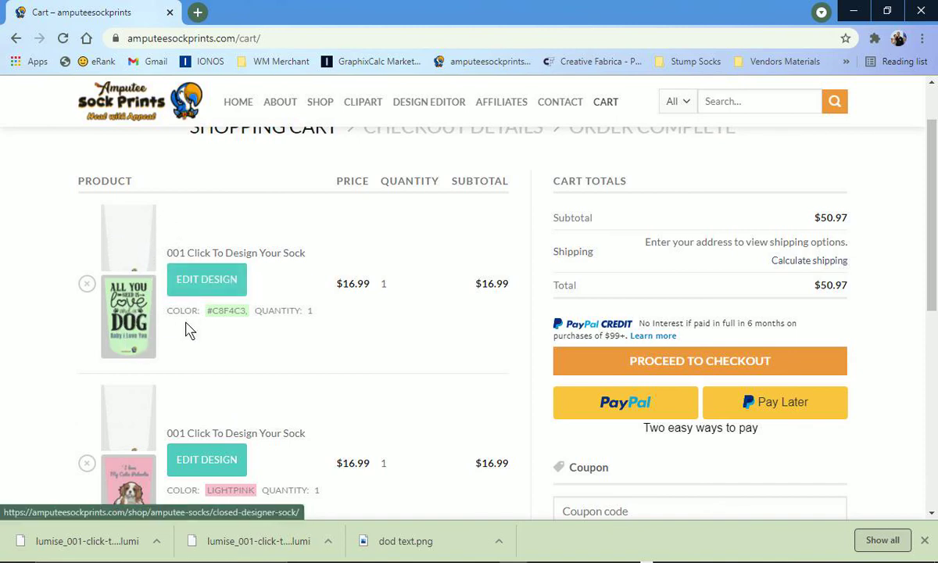
scroll(185, 328, "down", 2)
scroll(185, 328, "down", 3)
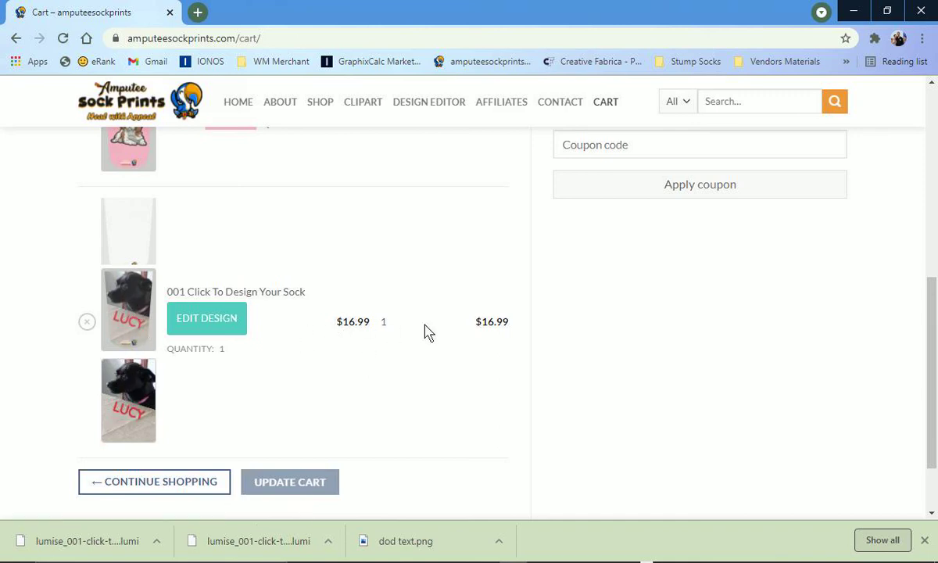
scroll(547, 387, "up", 6)
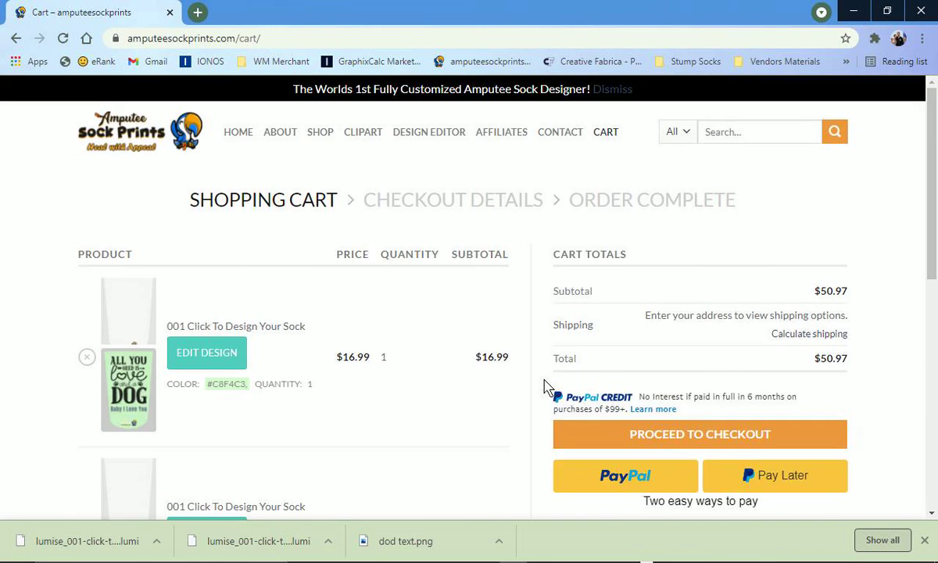